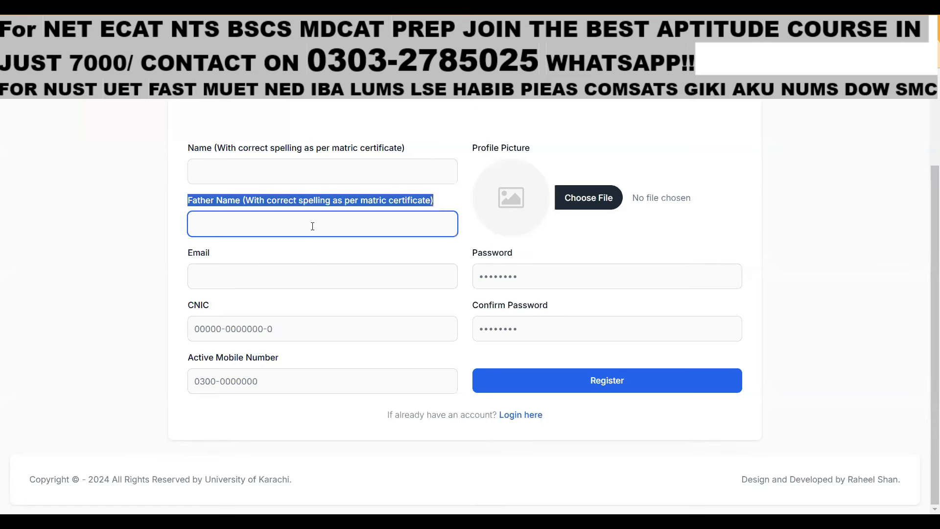
Step past the Email, CNIC and Mobile fields, then enter the applicant's name in Name
left_click(198, 268)
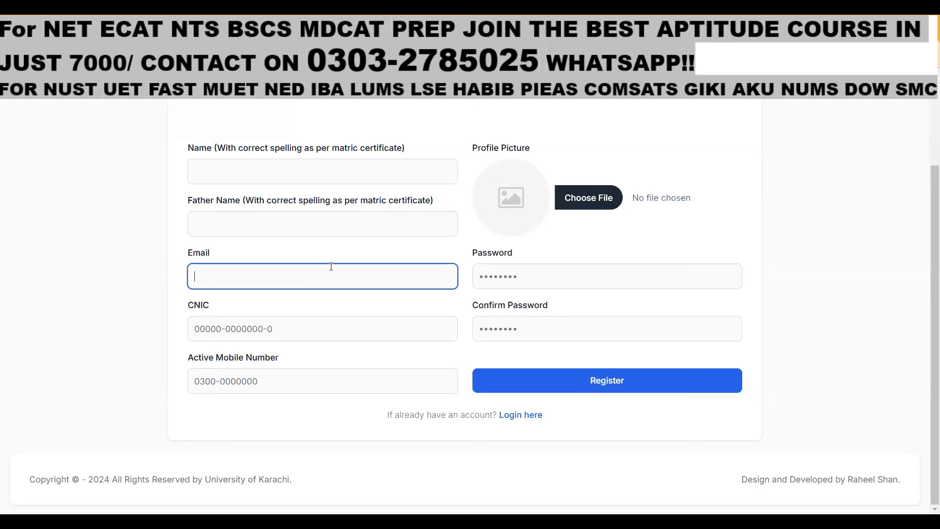
left_click(197, 333)
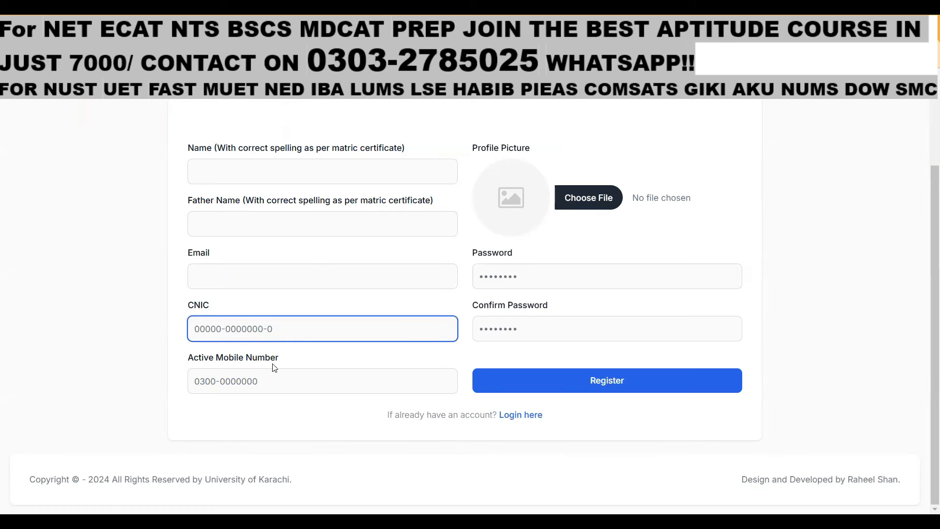
left_click(273, 381)
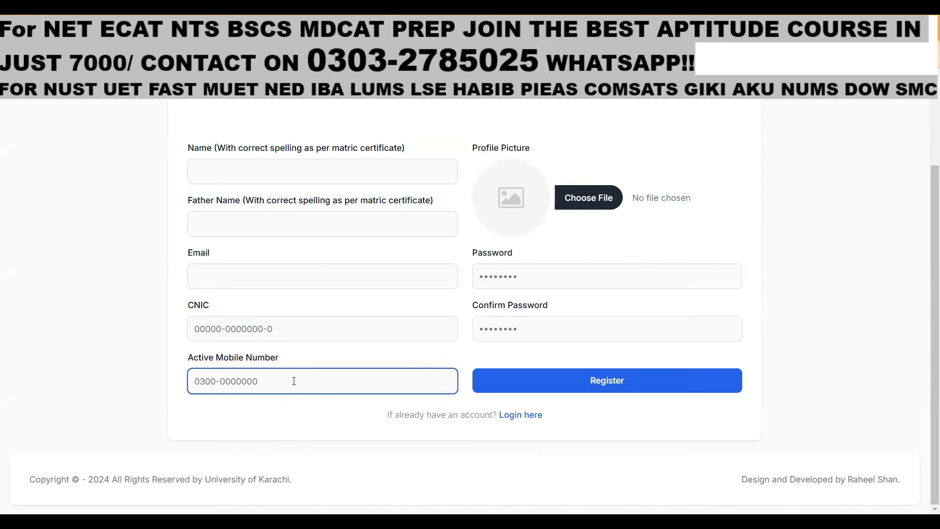
scroll(294, 343, "up", 1)
left_click(262, 232)
type("HASHIM")
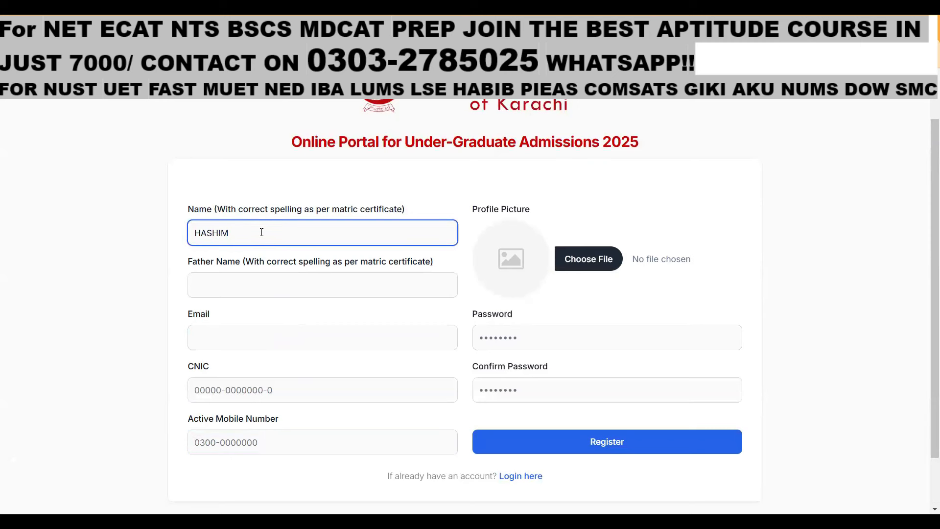
left_click(240, 279)
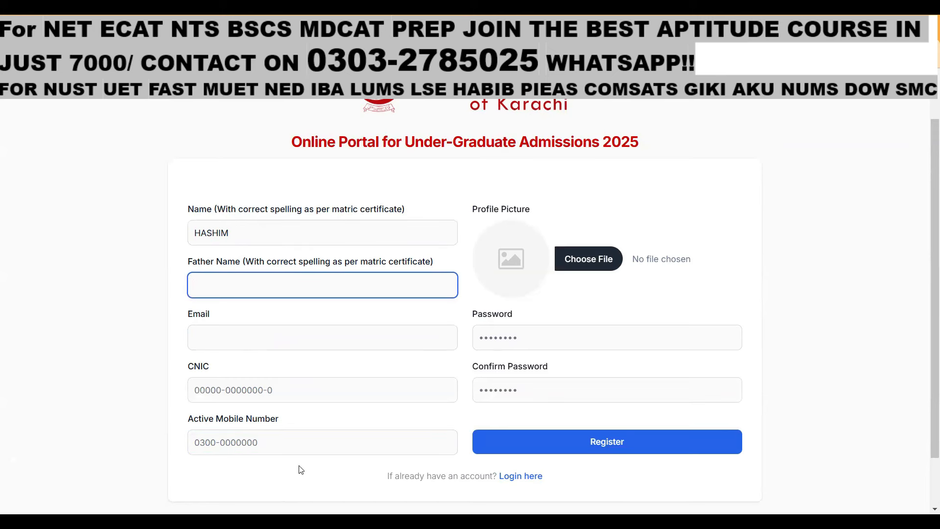
Confirm the new admission account with the Verify Email Address button in the UokAdmissions email
scroll(395, 355, "down", 2)
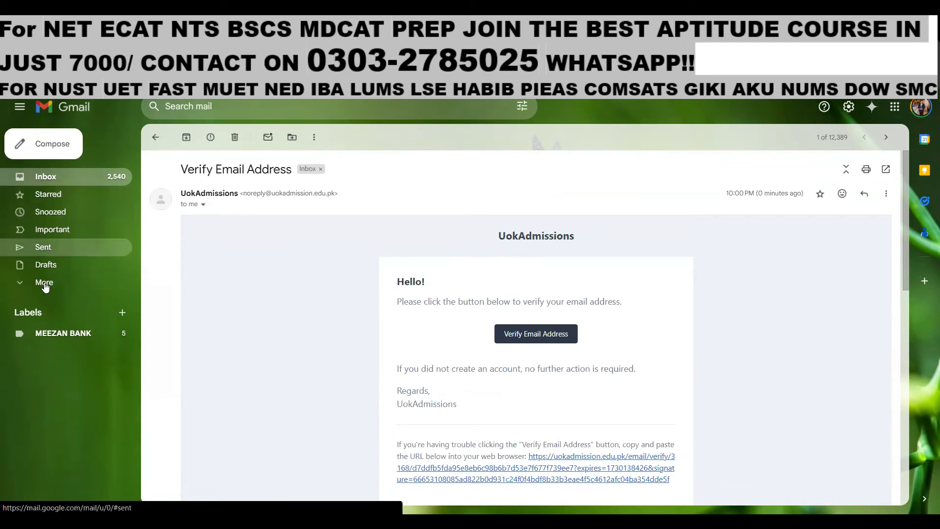
left_click(556, 333)
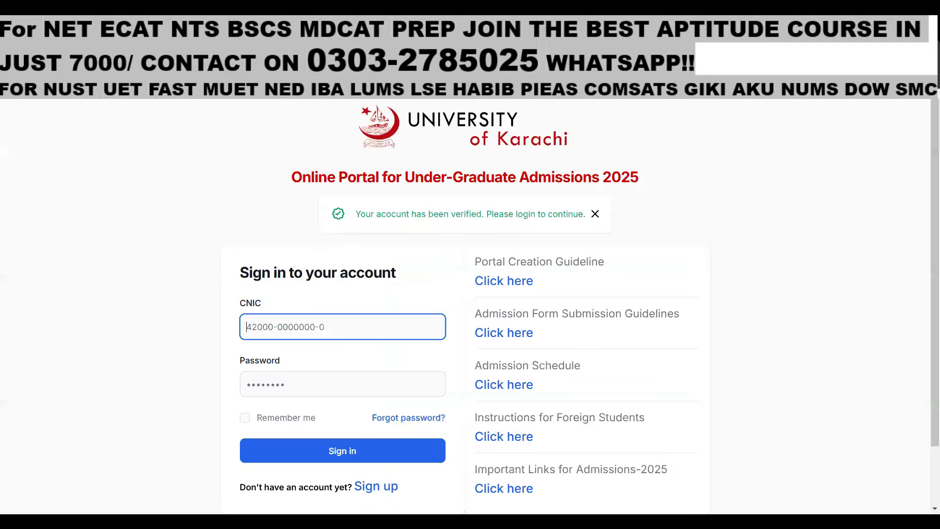
On the Sign in page, move on to the account password field
scroll(636, 274, "down", 5)
scroll(341, 148, "up", 5)
scroll(598, 222, "down", 2)
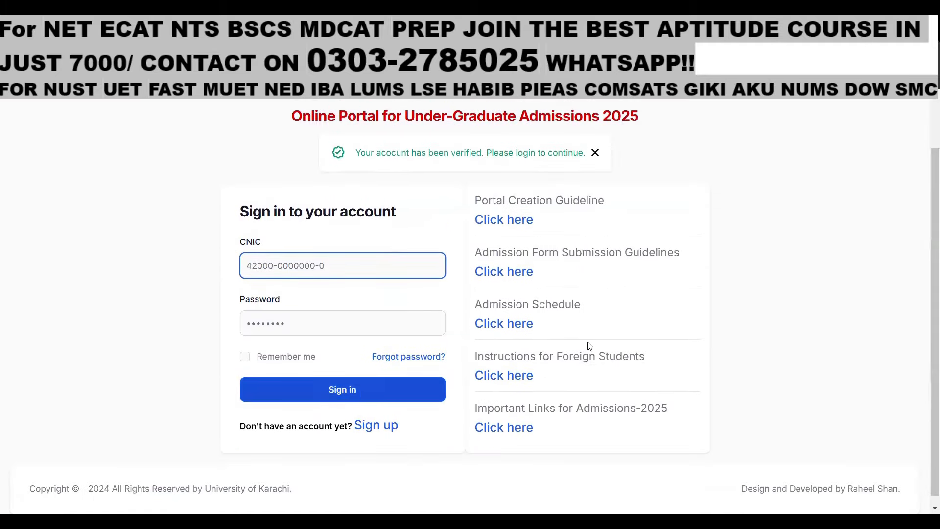
scroll(306, 265, "up", 2)
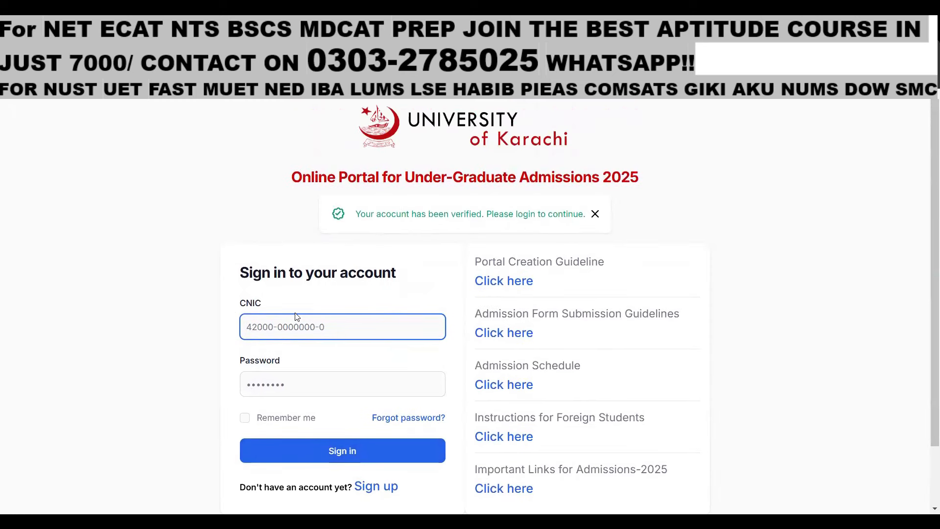
left_click(292, 387)
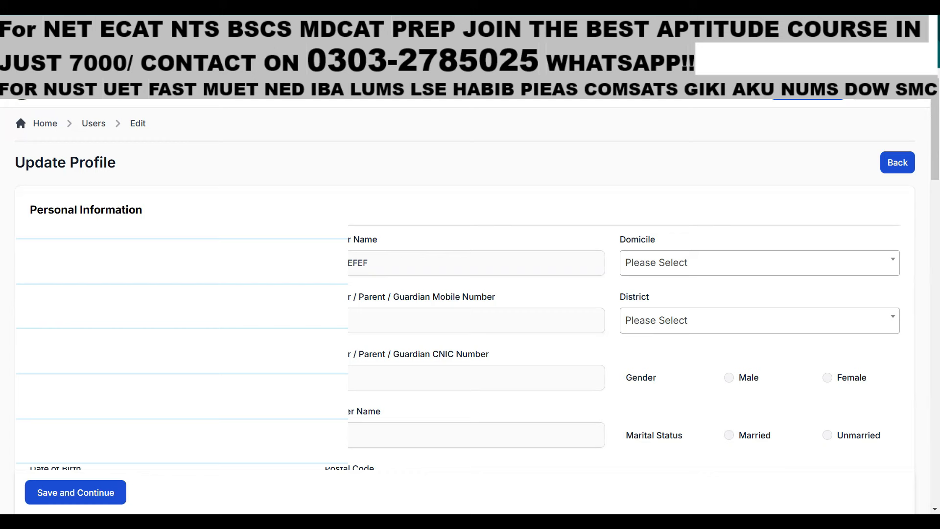
Set the domicile to SINDH
left_click(766, 267)
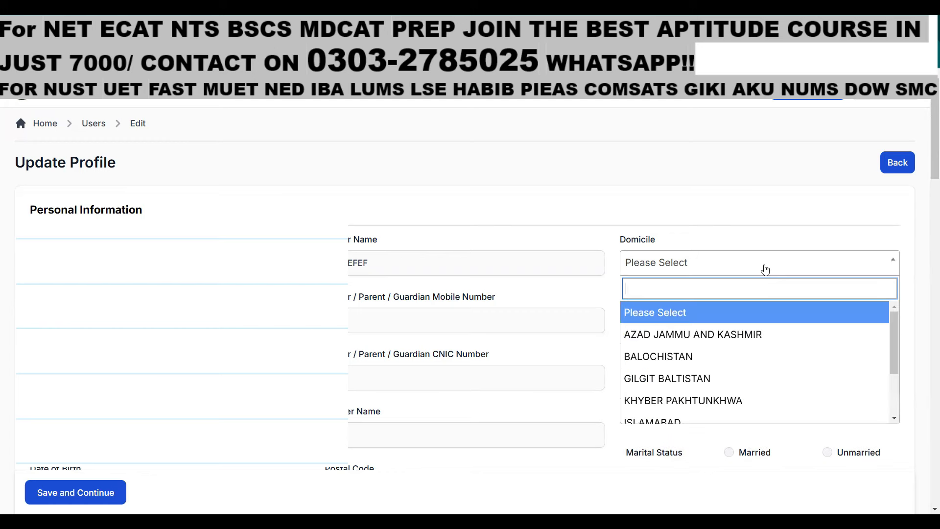
scroll(712, 342, "down", 3)
scroll(636, 387, "down", 3)
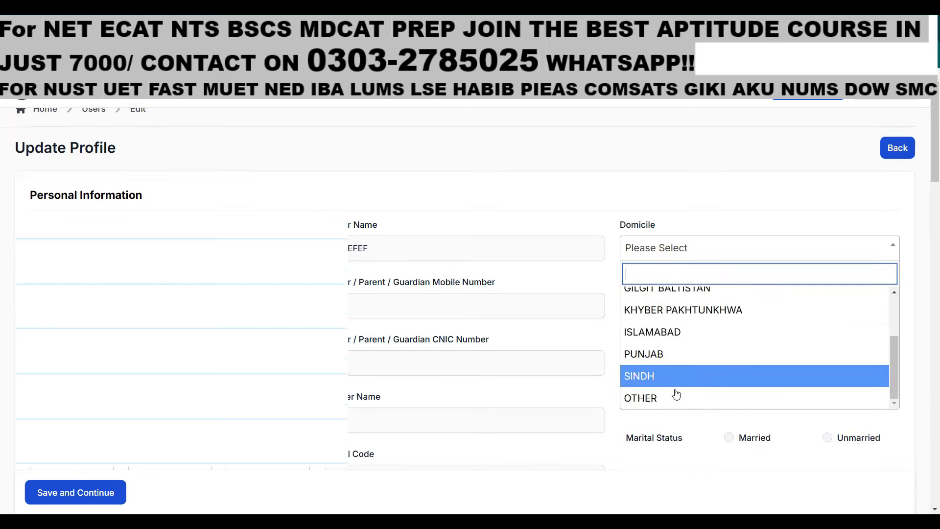
scroll(679, 339, "up", 3)
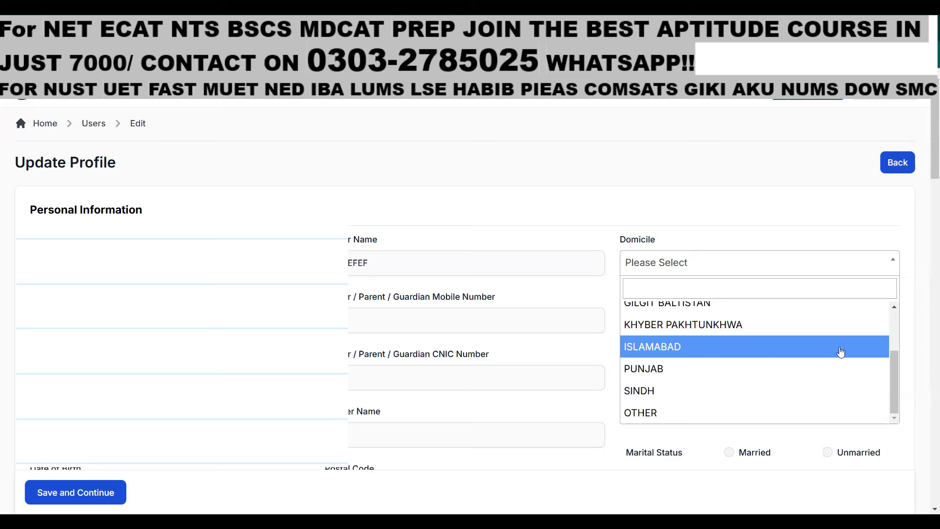
left_click(721, 392)
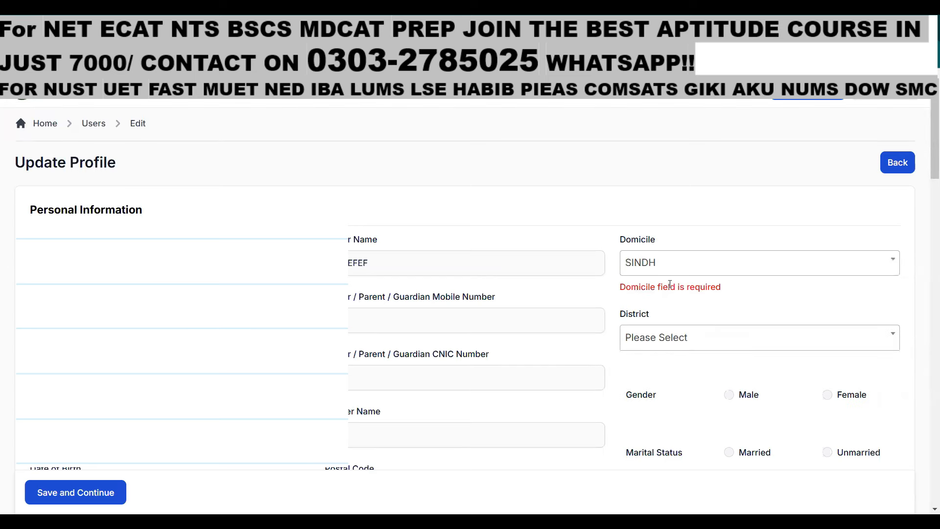
Choose KARACHI CENTRAL as the district
left_click(662, 338)
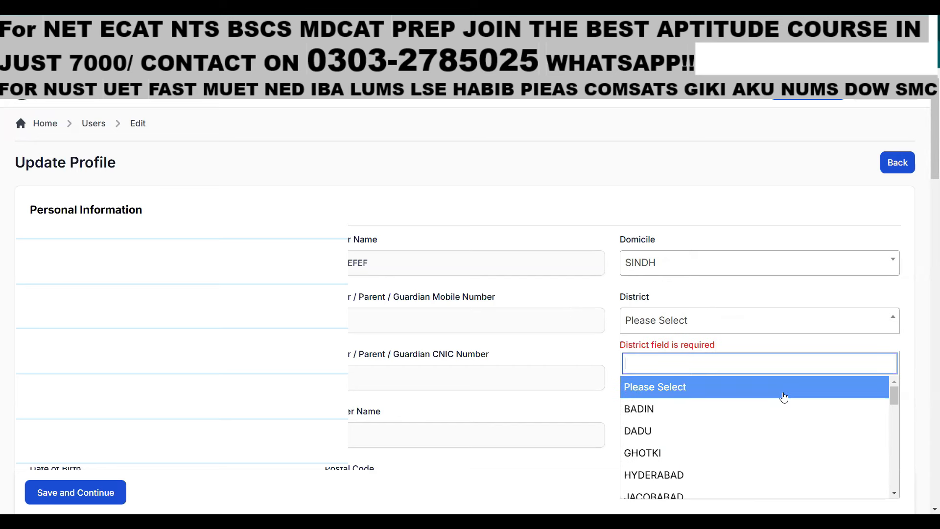
left_click_drag(899, 402, 900, 429)
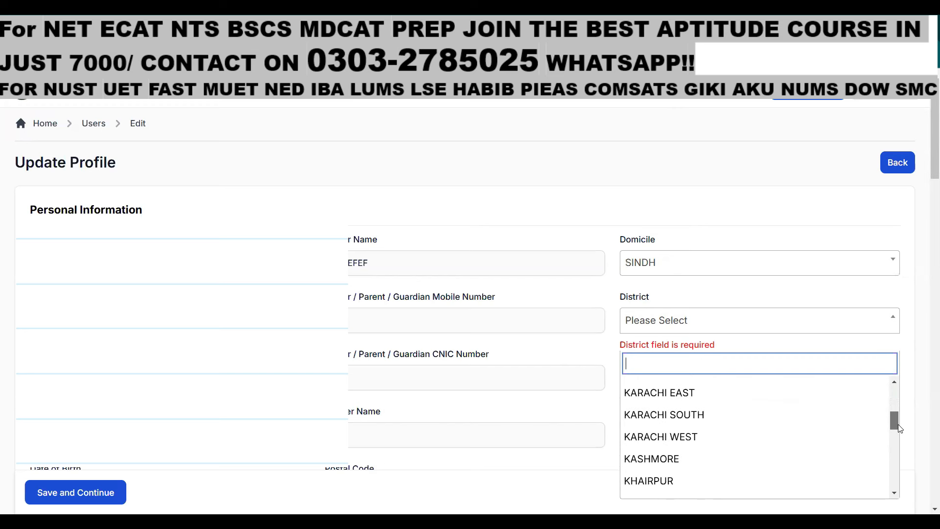
left_click_drag(900, 429, 900, 425)
left_click(666, 392)
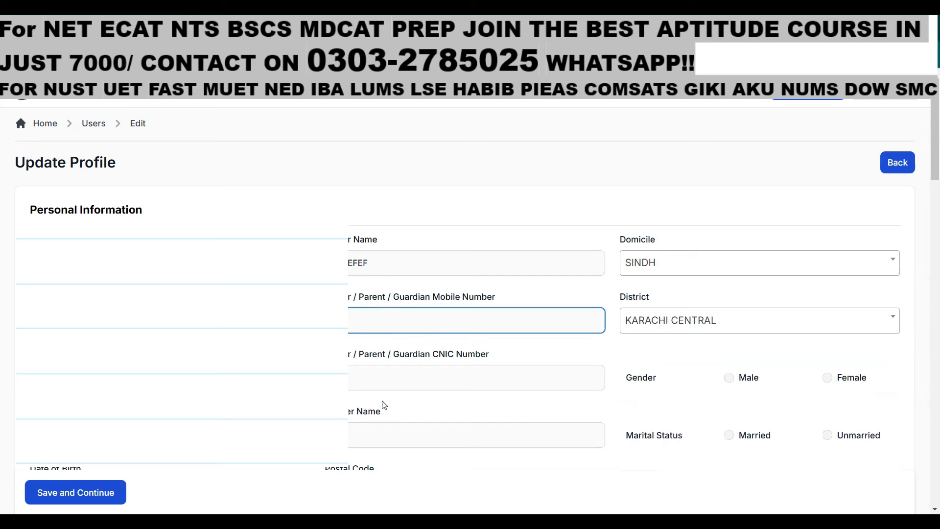
Enter the father's CNIC number, set gender to Male, and start the next name entry
left_click(384, 374)
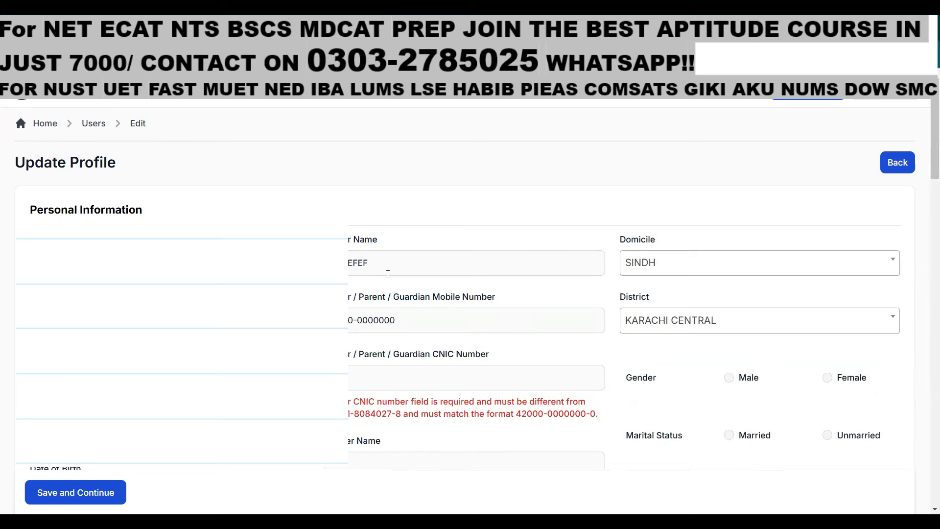
left_click(386, 375)
type("42000-0000000-0")
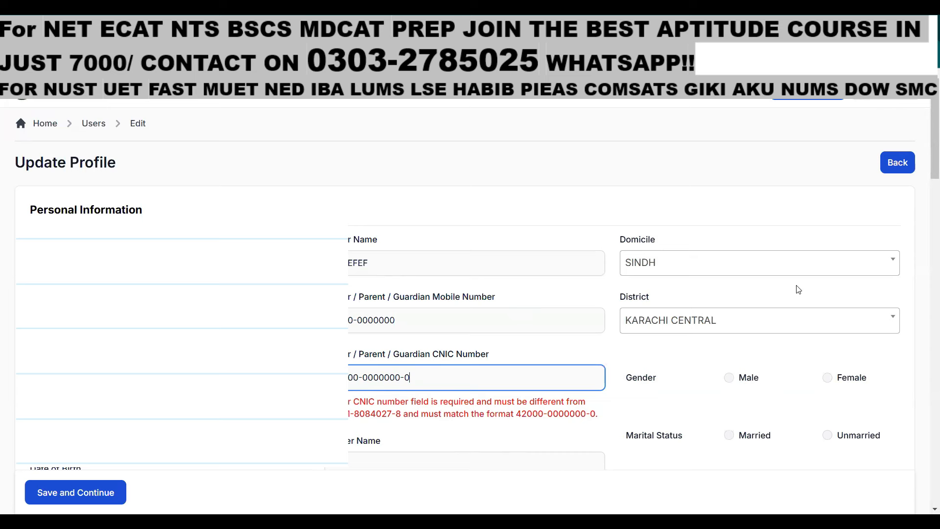
left_click(729, 377)
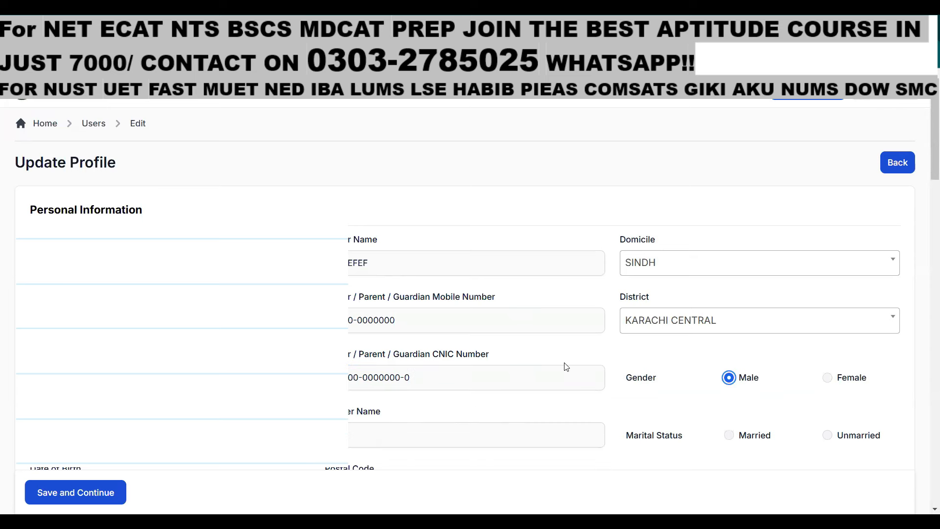
left_click(470, 441)
type("AAA")
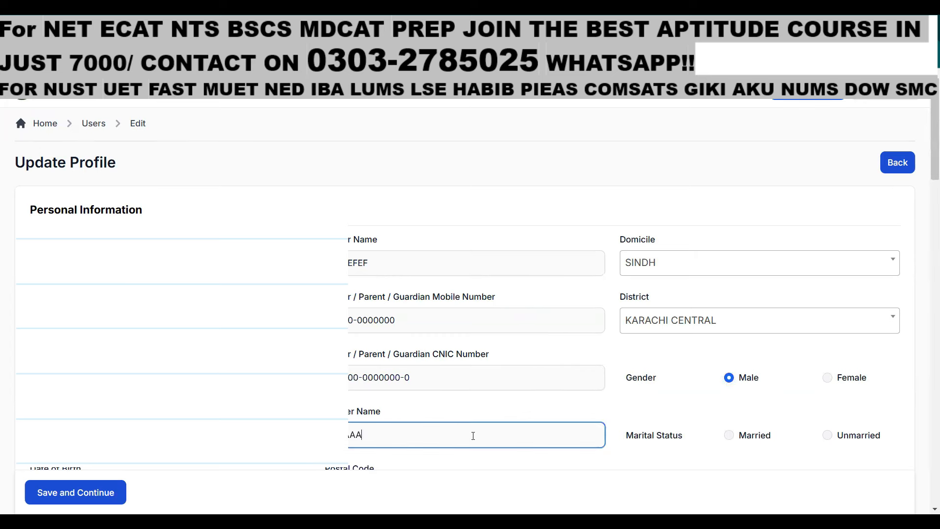
scroll(106, 163, "down", 5)
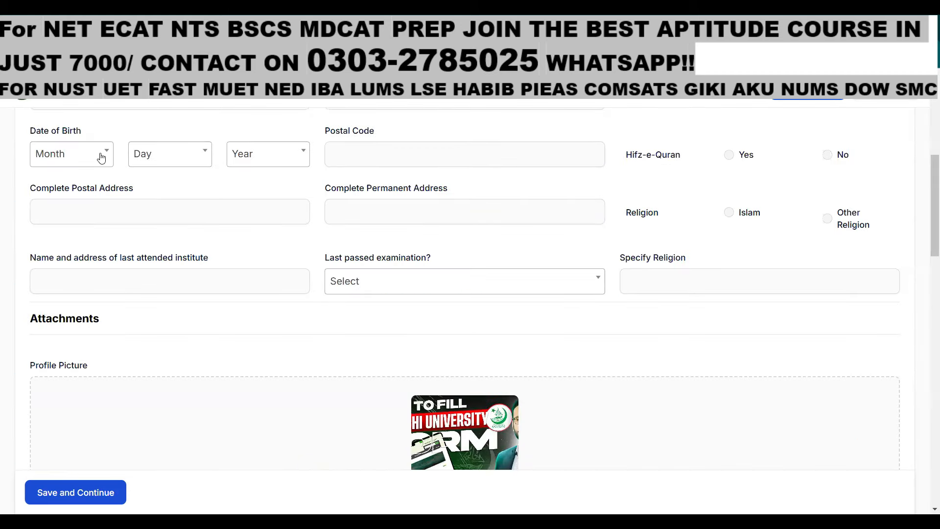
left_click(96, 164)
left_click_drag(103, 238, 105, 286)
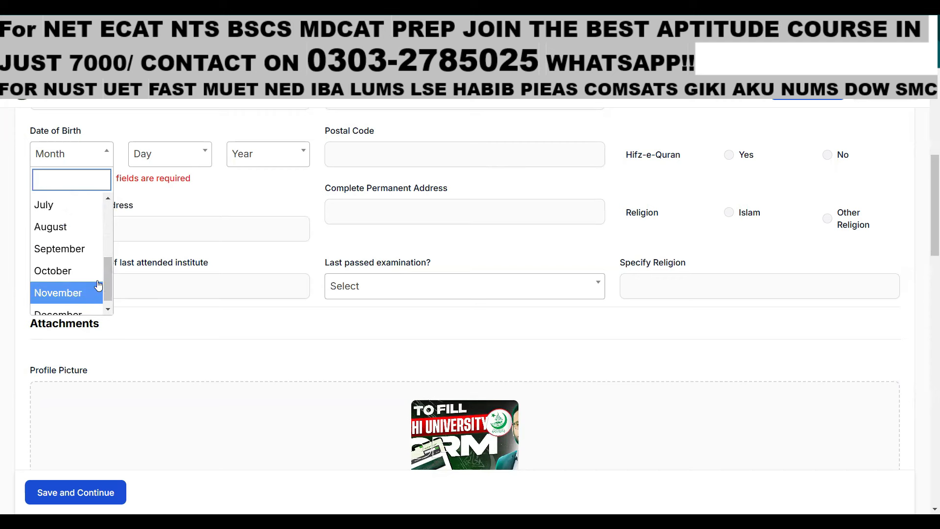
left_click(58, 303)
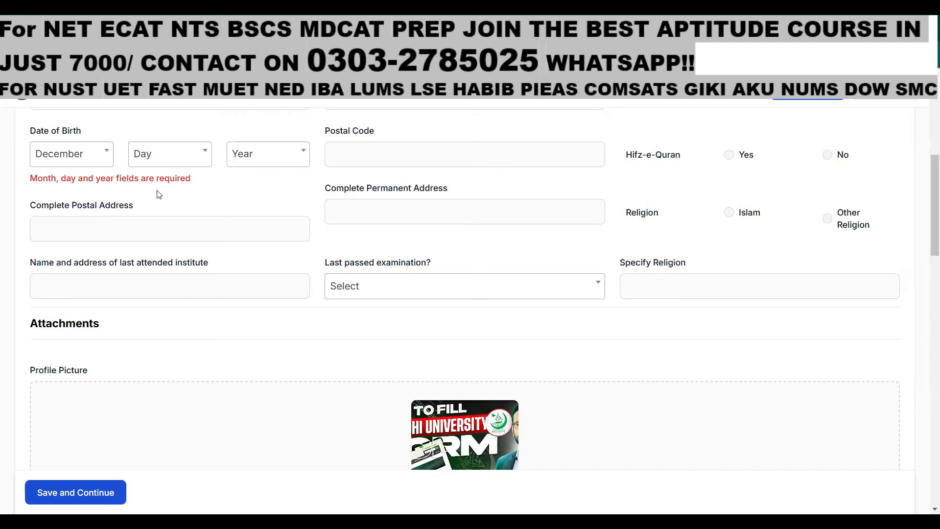
left_click(182, 161)
left_click_drag(205, 215, 203, 285)
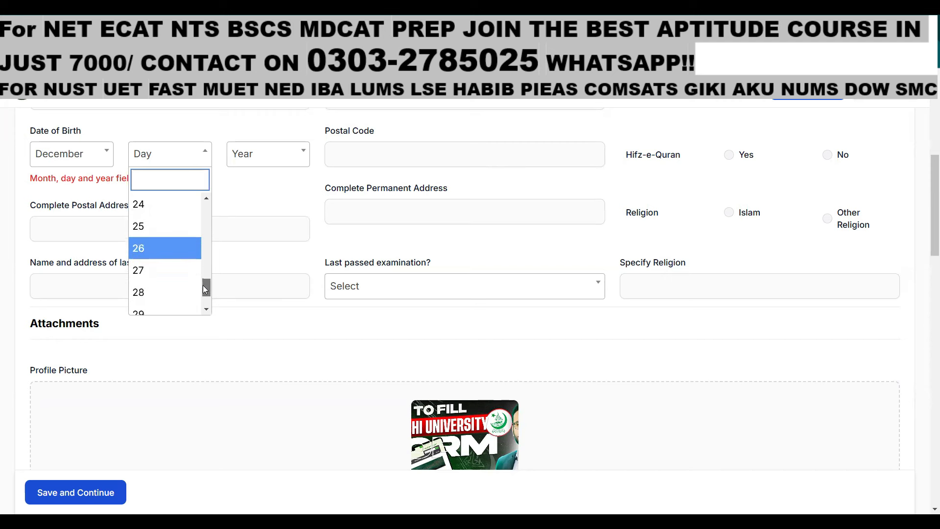
left_click(169, 301)
left_click(285, 161)
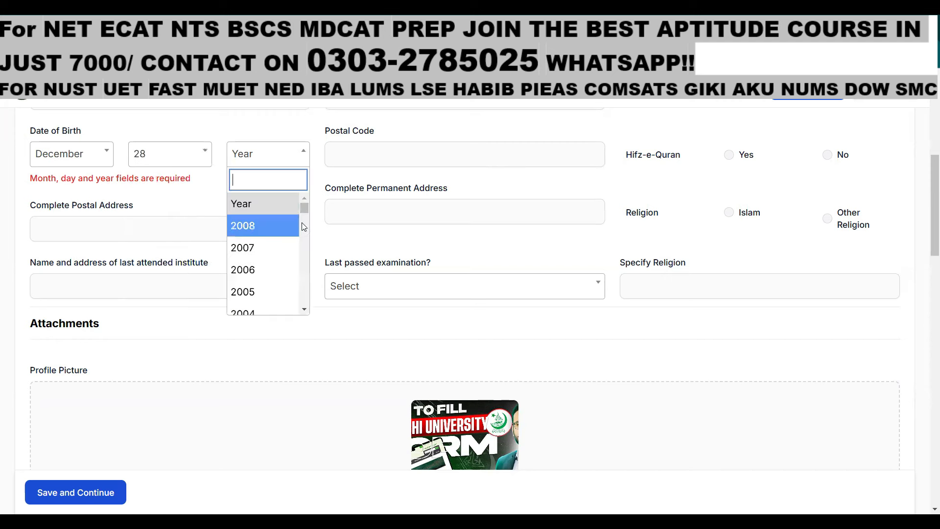
mouse_move(304, 209)
left_mouse_down()
mouse_move(302, 239)
mouse_move(302, 224)
left_mouse_up()
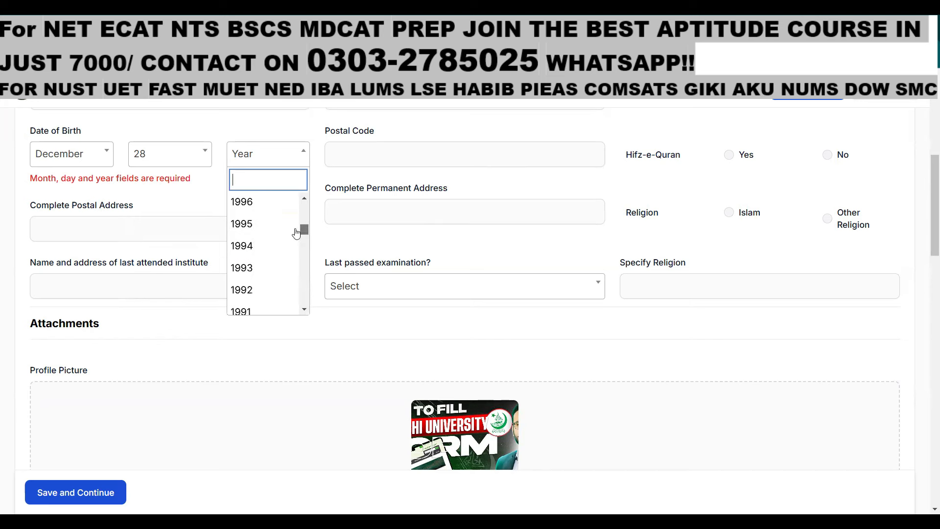
left_click(250, 243)
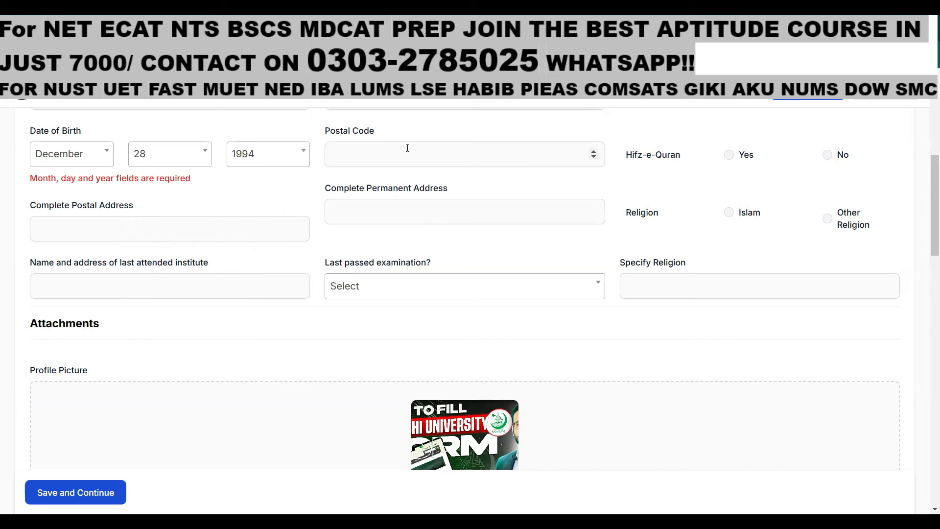
Enter postal code 00000 and answer No to Hifz-e-Quran
left_click(407, 148)
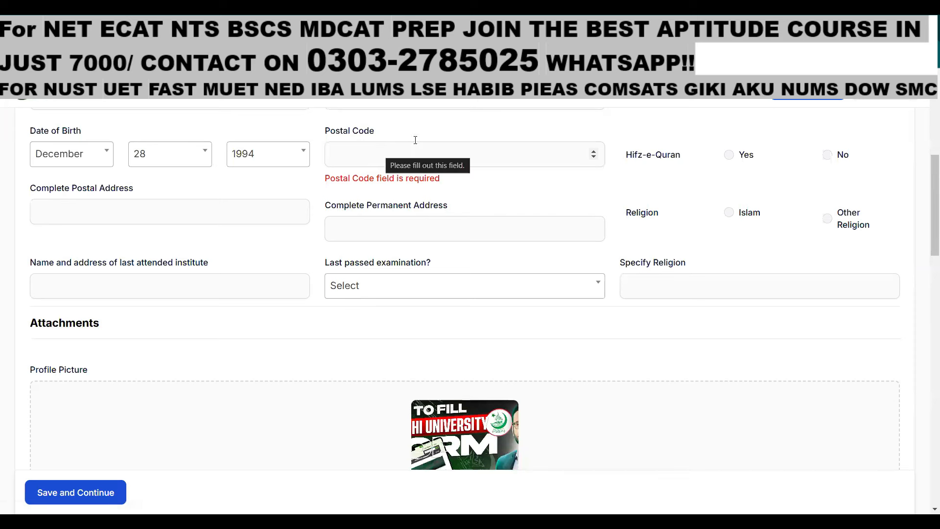
left_click(395, 155)
type("00000")
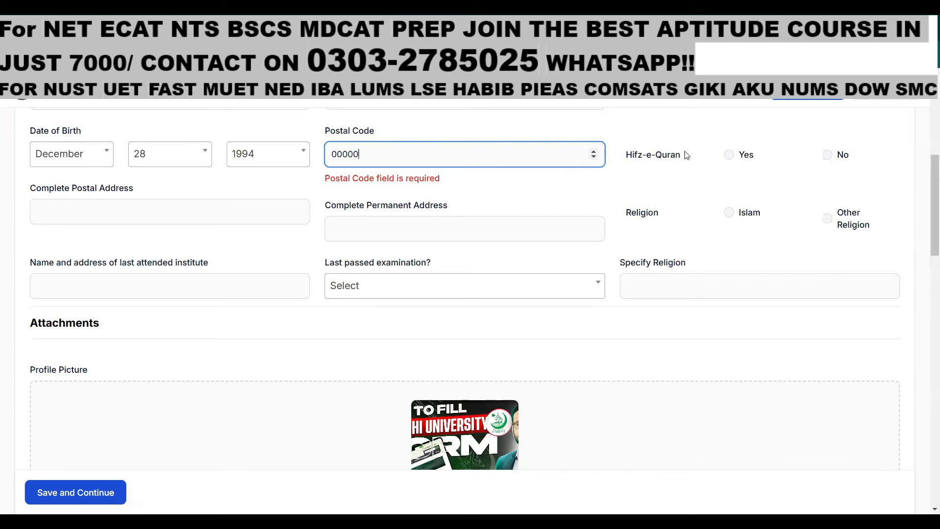
left_click(732, 156)
left_click(828, 155)
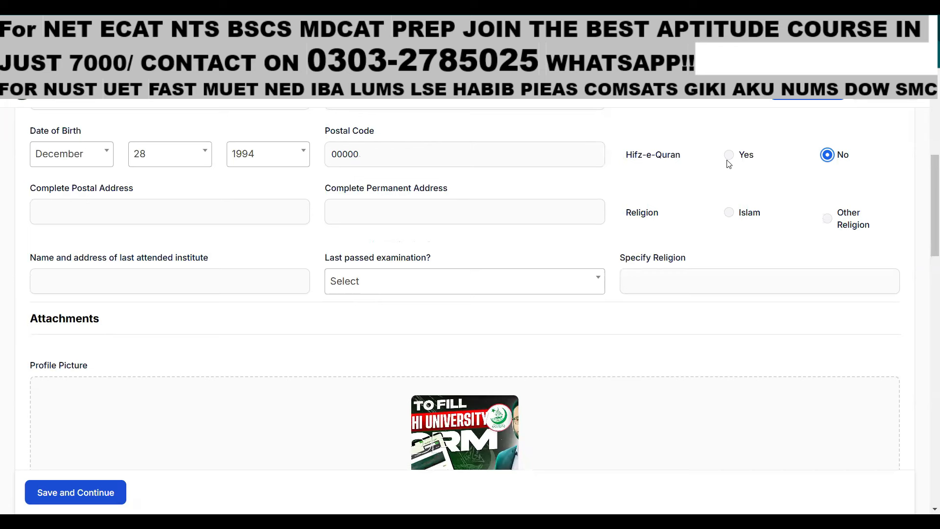
Fill in the postal and permanent addresses
key("Tab")
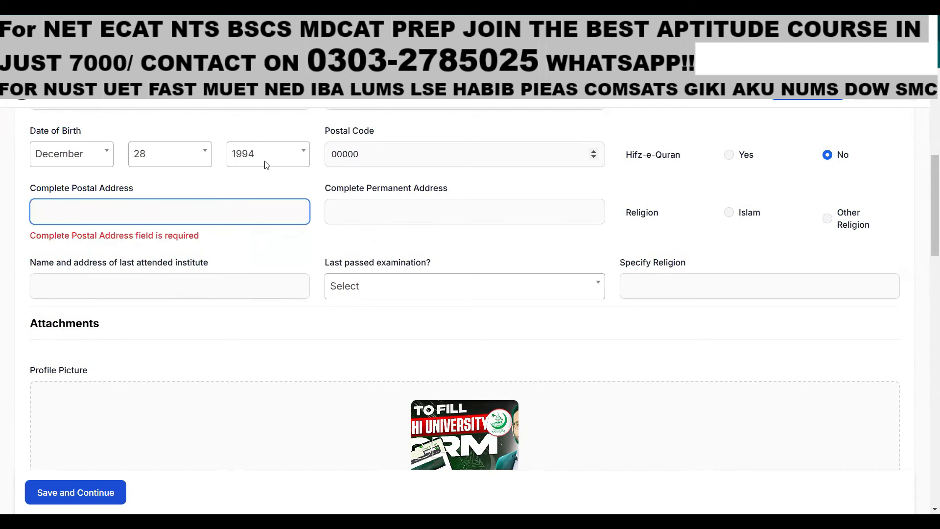
type("sfefefgfrg")
left_click(393, 210)
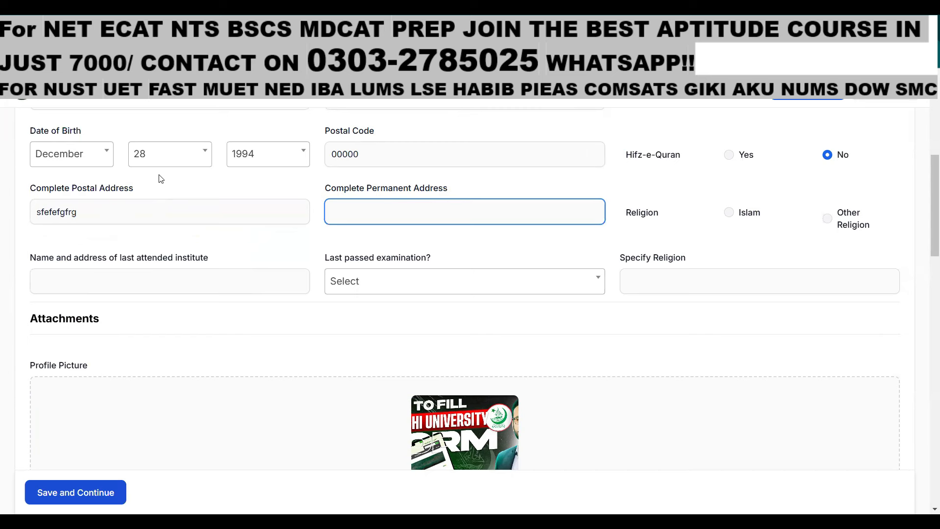
type("ghthth")
Set religion to Islam and enter DJ Saddar as the last attended institute
left_click(729, 212)
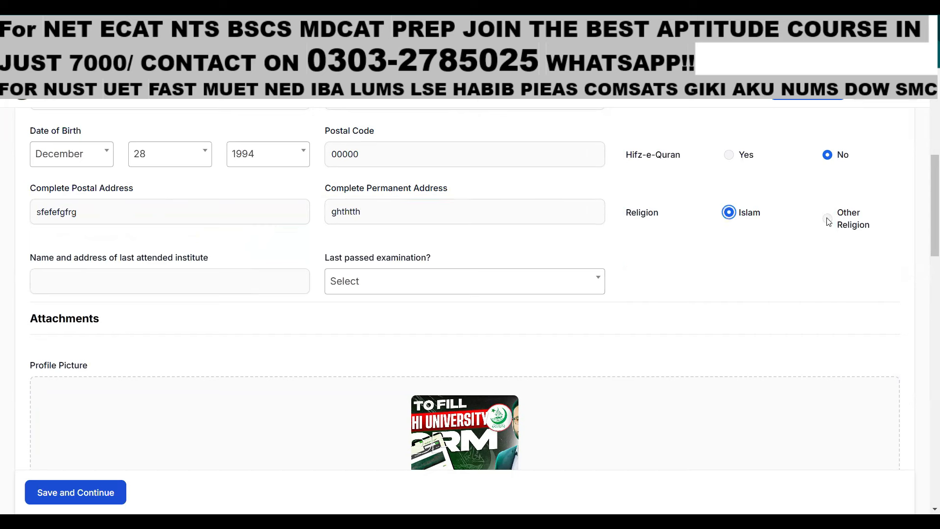
left_click(828, 220)
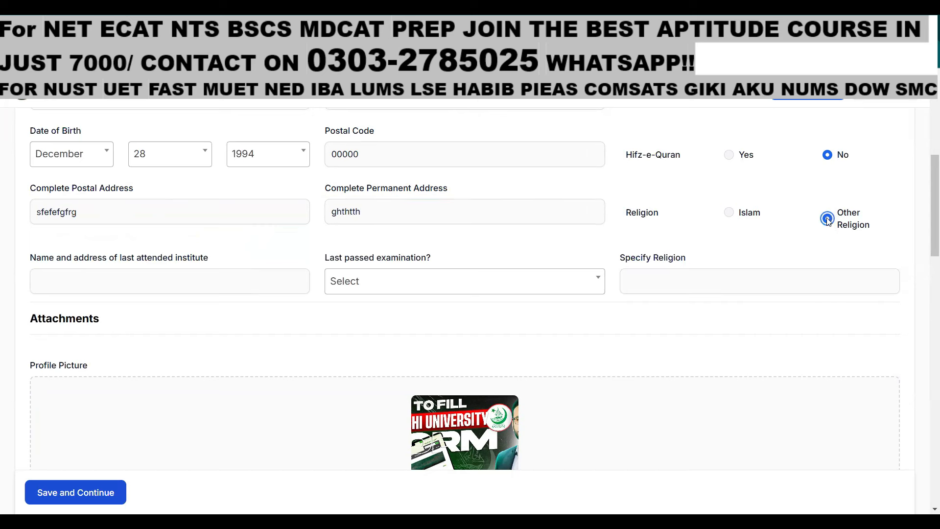
left_click(730, 213)
left_click(115, 279)
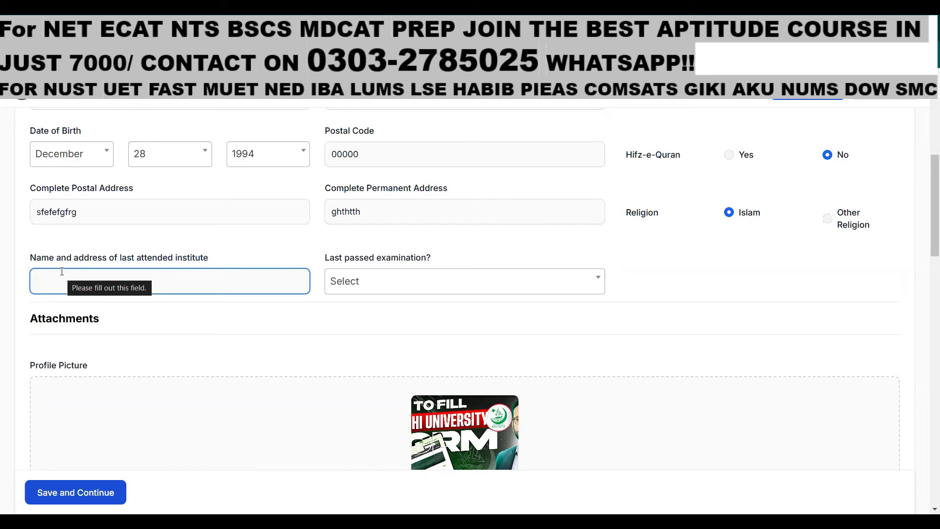
type("DJ")
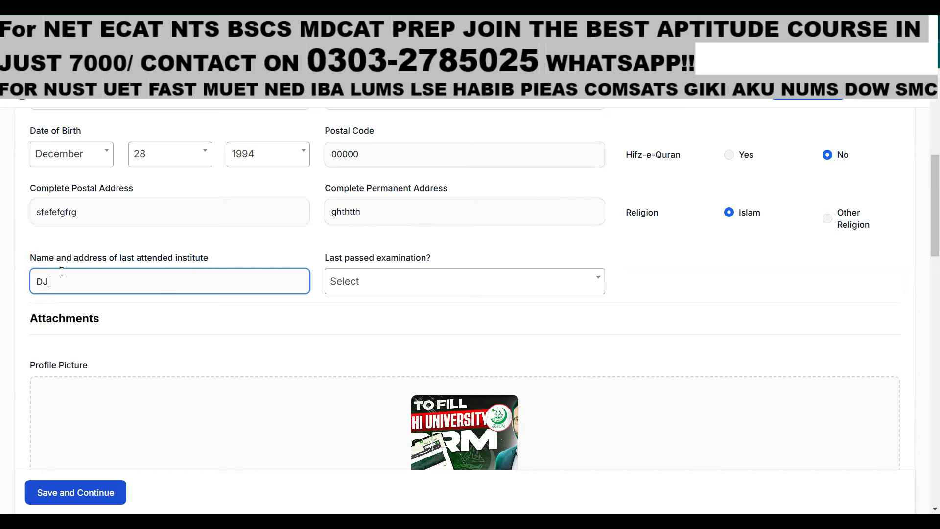
type("Saddar")
Select Intermediate or Equivalent as the last passed examination
left_click(380, 283)
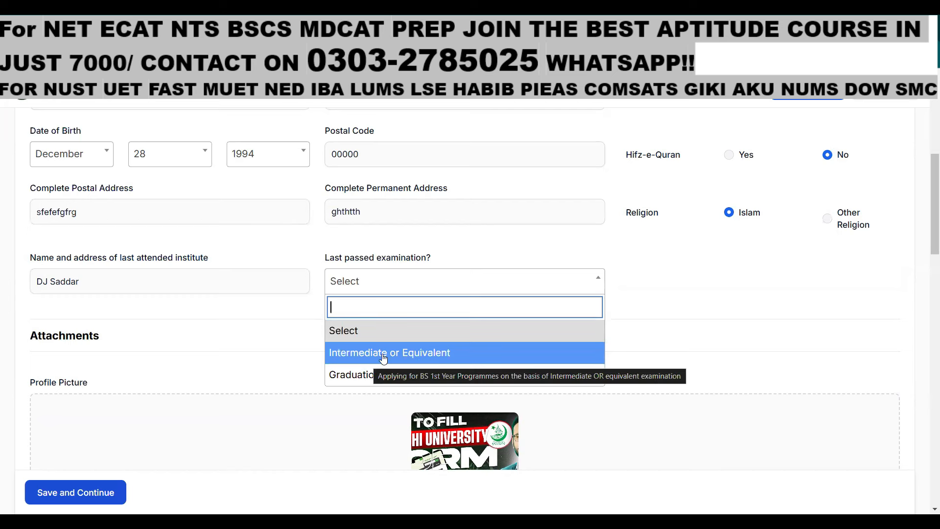
left_click(383, 358)
left_click(392, 284)
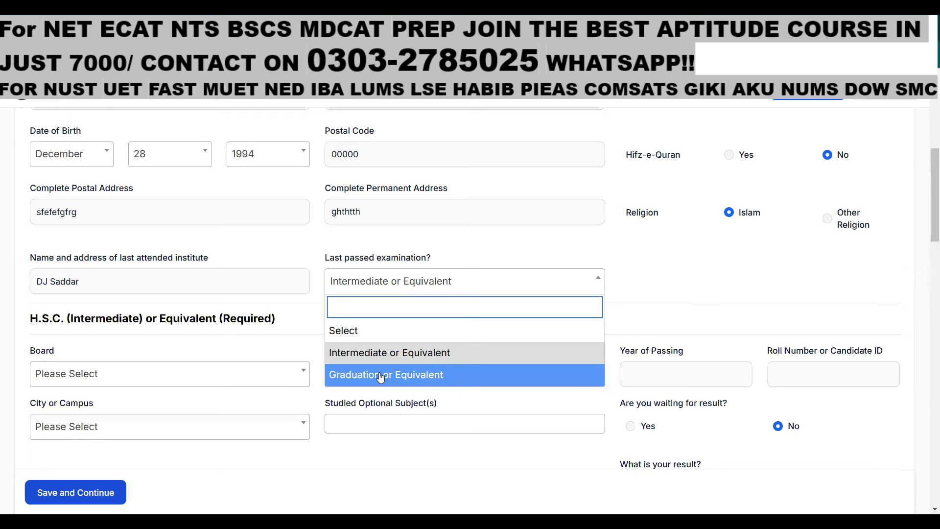
left_click(390, 354)
scroll(239, 337, "down", 3)
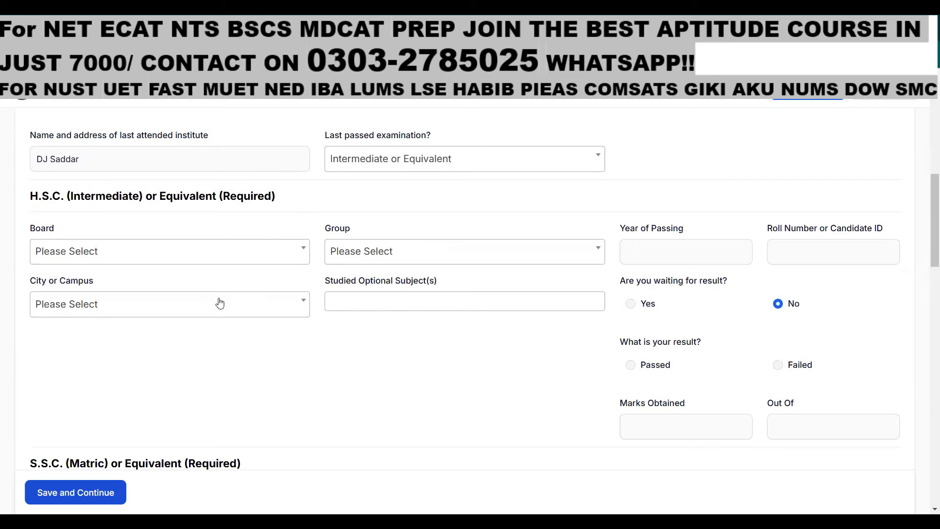
Choose Karachi as the H.S.C. board
left_click(135, 252)
mouse_move(303, 312)
left_mouse_down()
mouse_move(302, 339)
mouse_move(301, 315)
left_mouse_up()
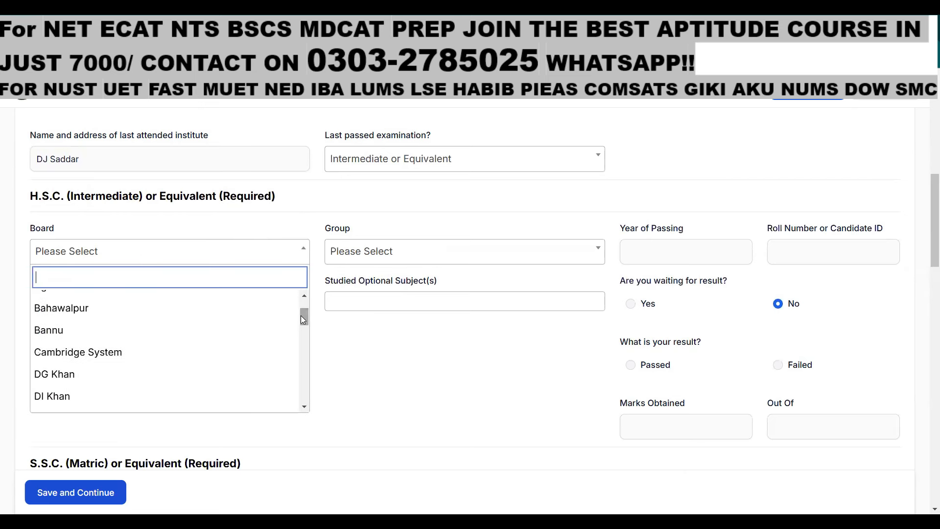
scroll(142, 353, "down", 5)
scroll(160, 348, "down", 7)
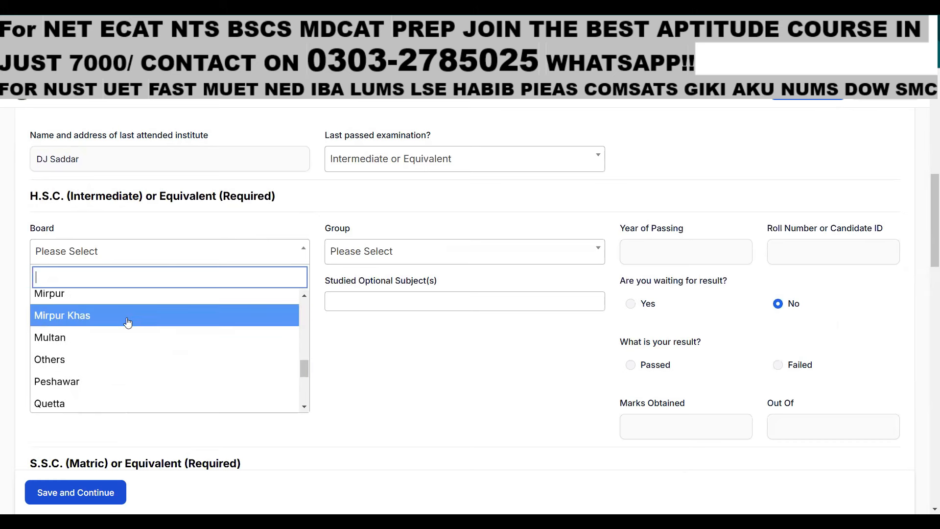
scroll(124, 370, "down", 2)
scroll(128, 299, "up", 4)
scroll(117, 293, "up", 4)
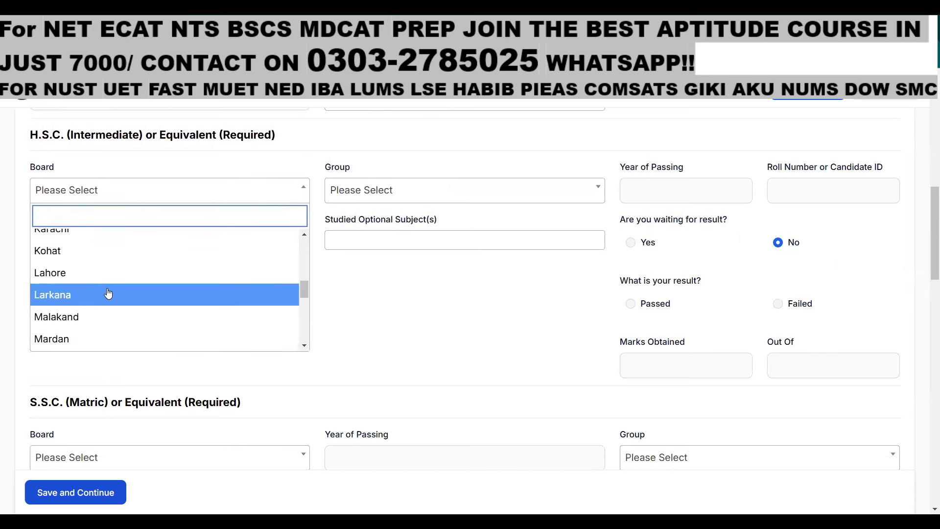
left_click(88, 293)
Browse the available H.S.C. group options
left_click(417, 201)
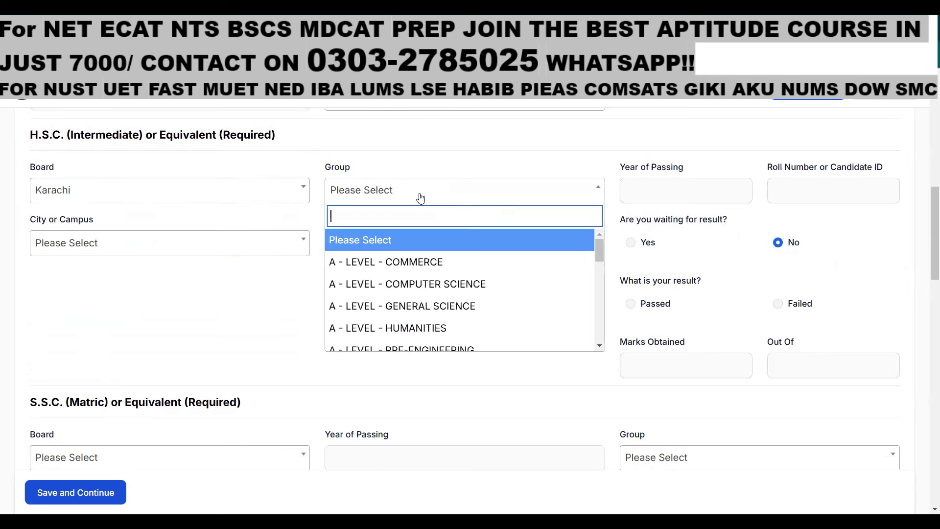
mouse_move(599, 252)
left_mouse_down()
mouse_move(597, 274)
mouse_move(598, 241)
mouse_move(597, 278)
mouse_move(603, 257)
left_mouse_up()
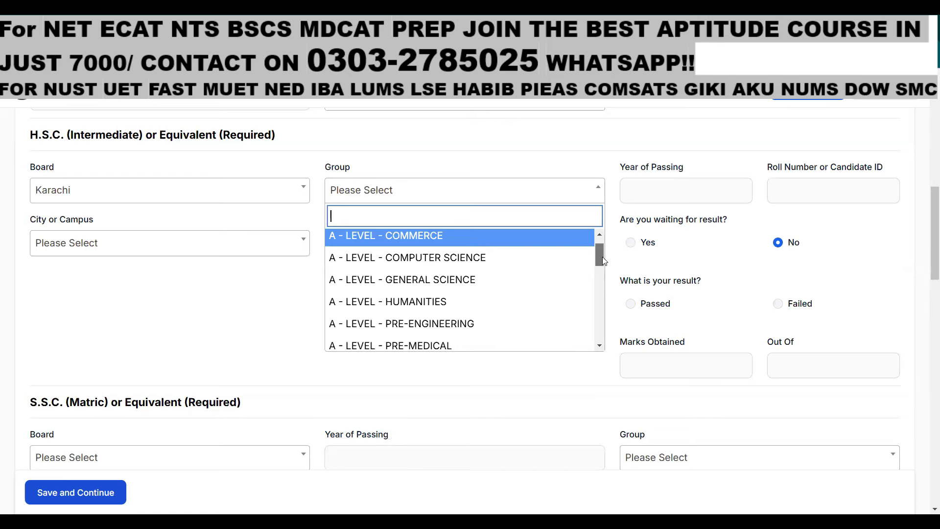
left_click_drag(602, 257, 597, 307)
scroll(497, 306, "up", 5)
scroll(431, 314, "down", 1)
scroll(436, 317, "down", 6)
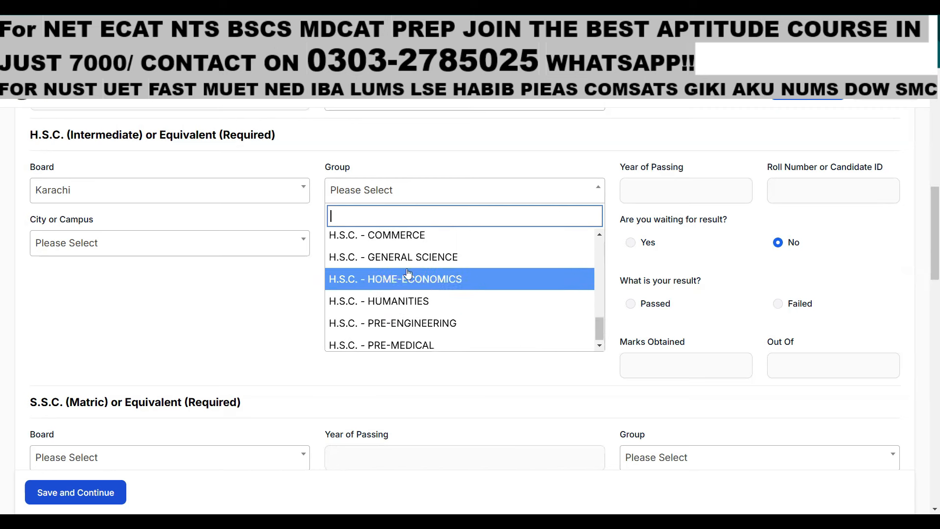
Choose H.S.C. - PRE-ENGINEERING, passing year 2024, and enter the H.S.C. roll number
left_click(455, 323)
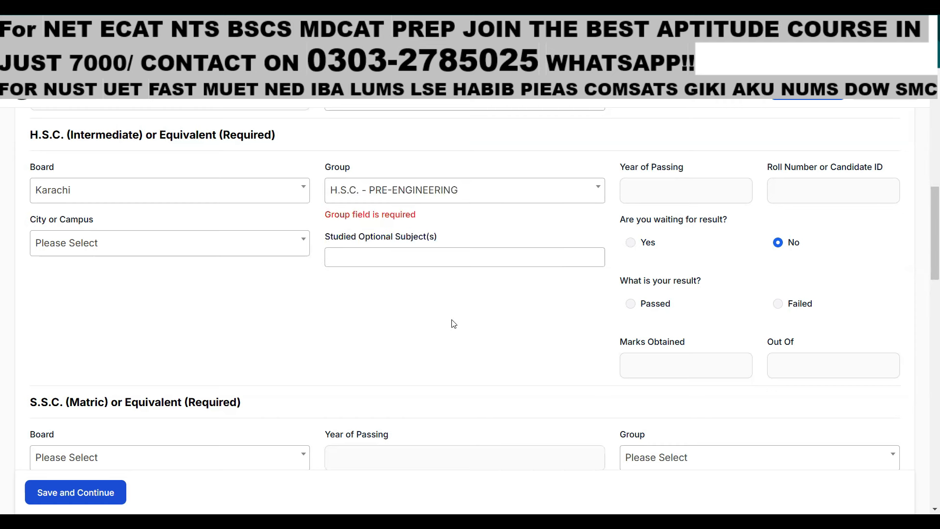
left_click(684, 188)
type("2")
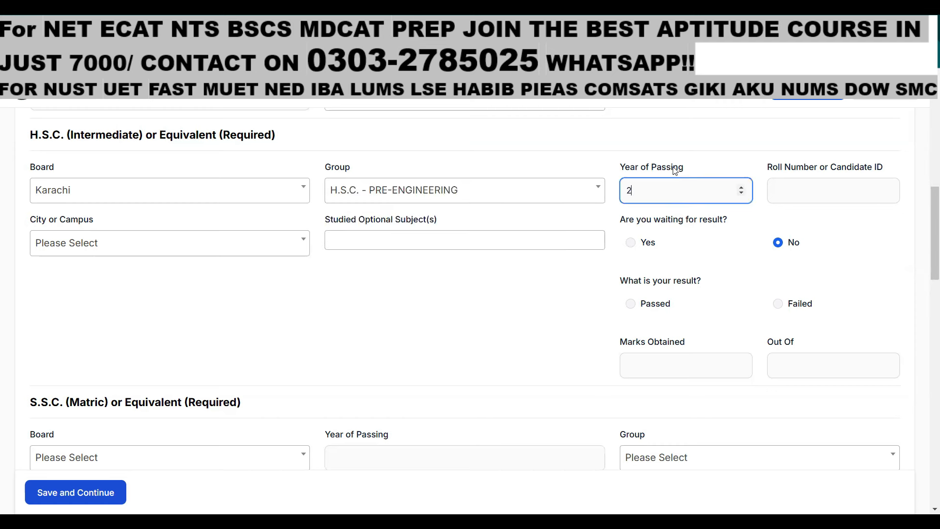
type("024")
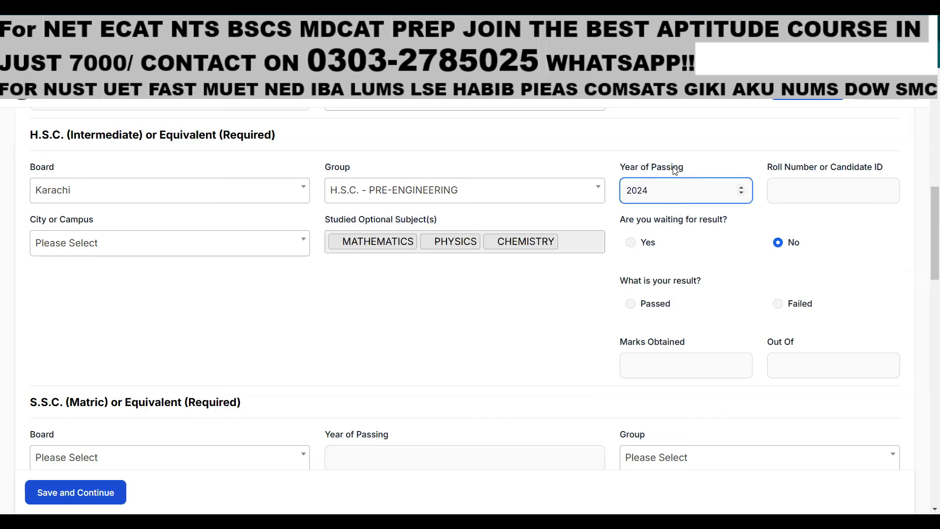
left_click(783, 190)
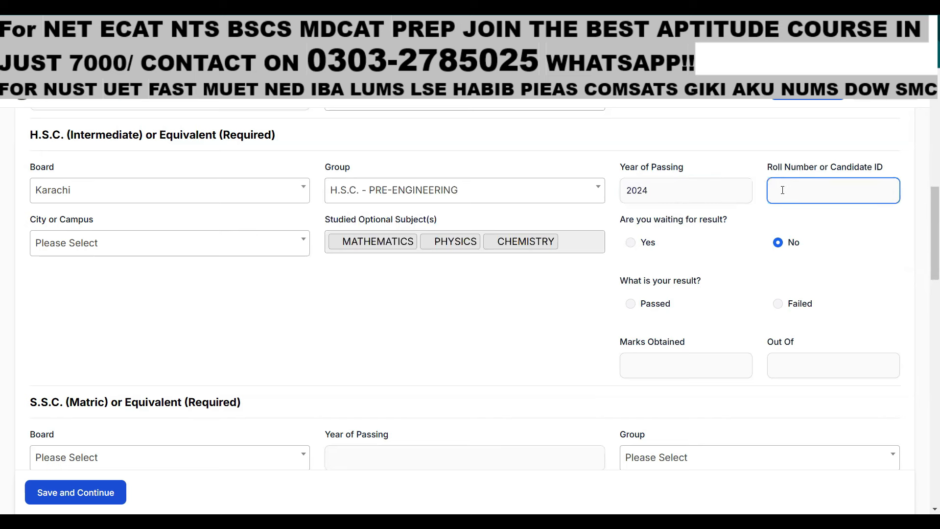
Select Bhakkar as the H.S.C. city or campus
left_click(192, 251)
scroll(205, 326, "down", 1)
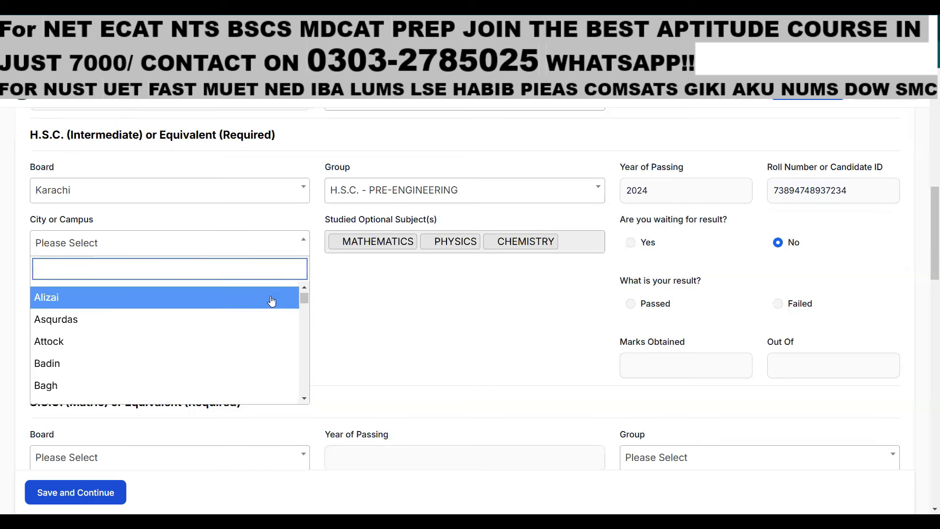
left_click_drag(304, 302, 304, 338)
type("b")
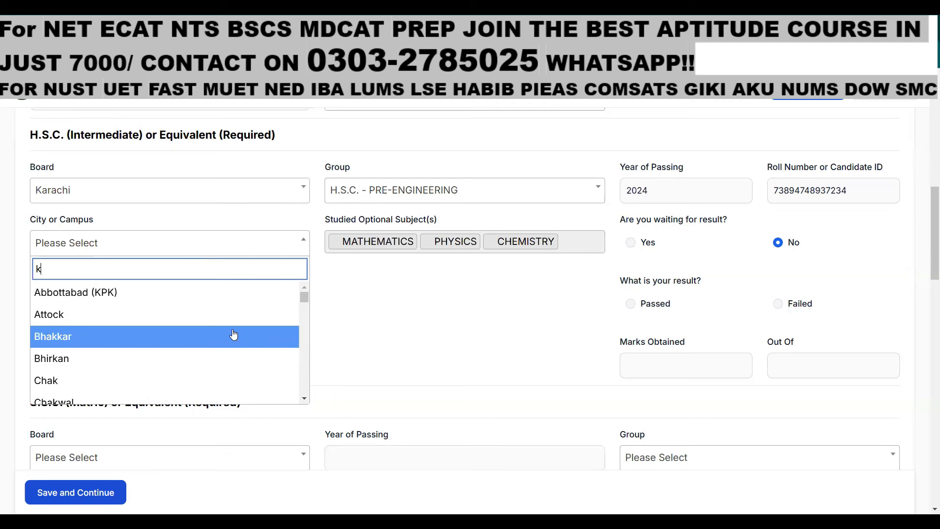
left_click(127, 339)
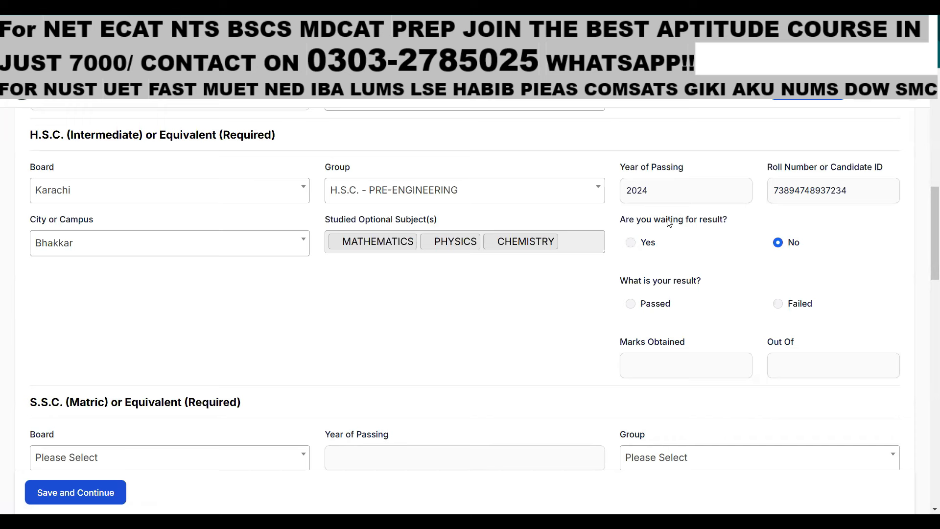
Answer No to waiting for result, mark Passed, and enter 990 out of 1100 marks
left_click(631, 242)
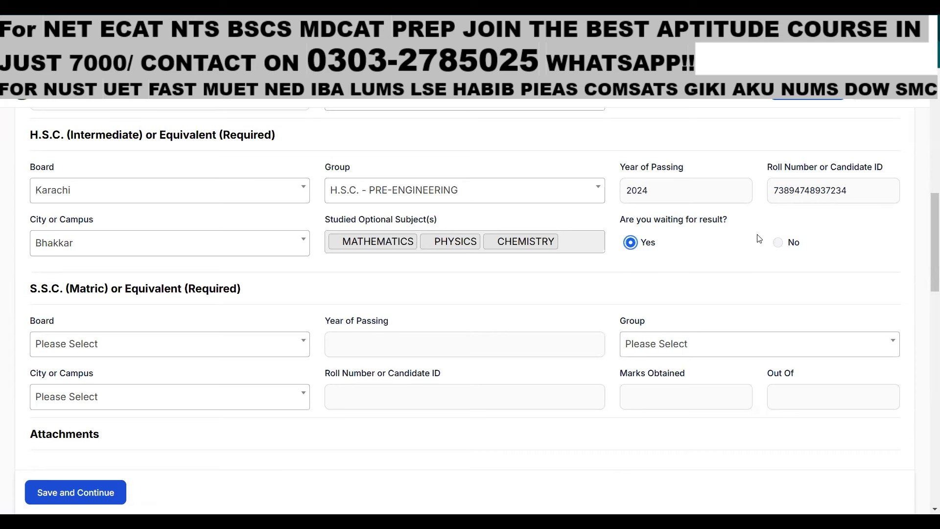
left_click(777, 243)
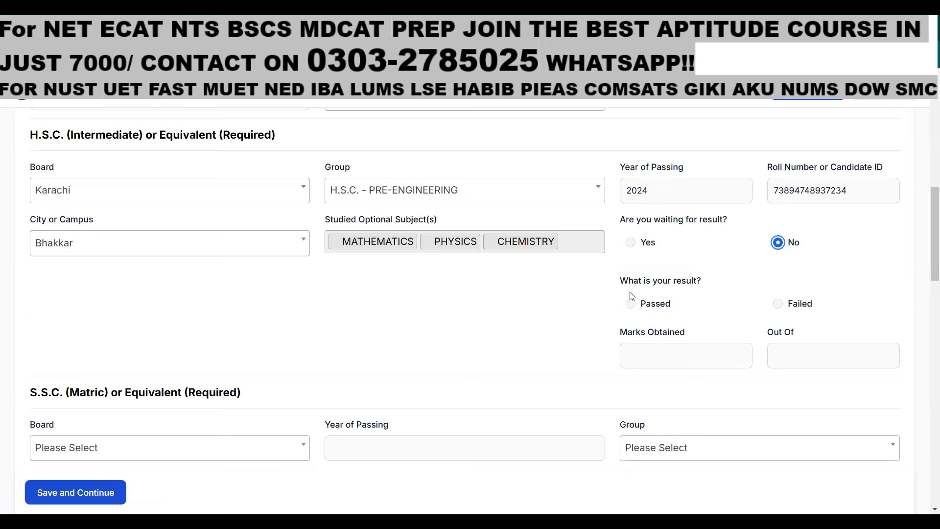
left_click(637, 303)
left_click(632, 306)
left_click(647, 349)
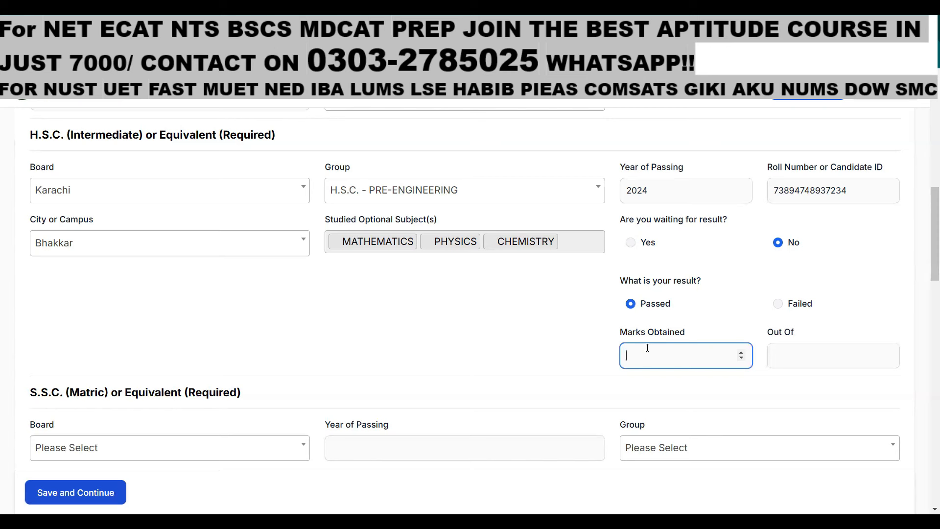
type("990")
left_click(783, 351)
type("1100")
scroll(182, 211, "down", 3)
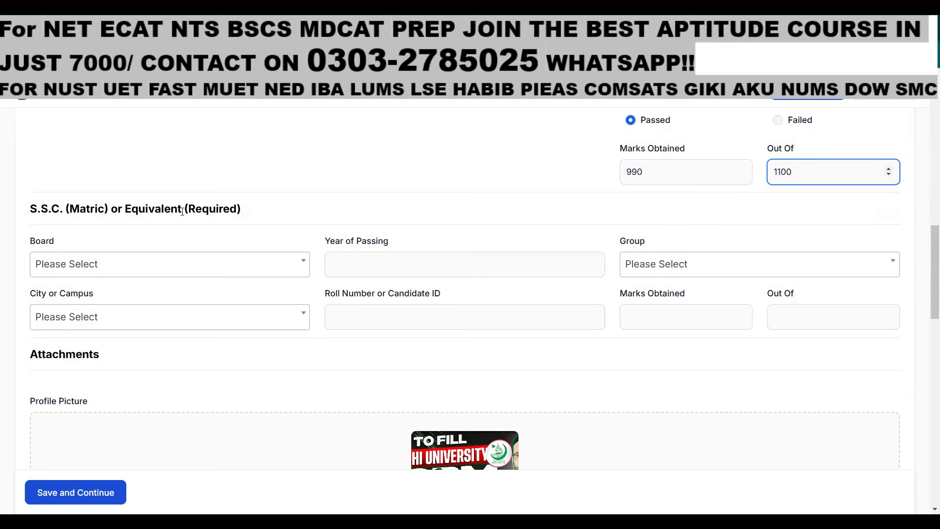
Set the S.S.C. board to DI Khan, passing year 2022, and group SCIENCE GROUP
left_click(38, 263)
scroll(126, 358, "down", 3)
left_click(120, 349)
left_click(348, 258)
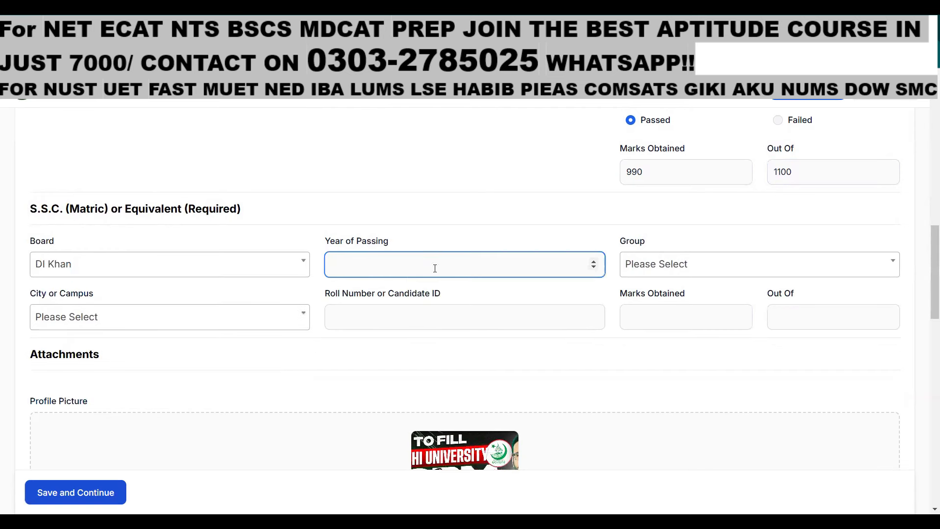
type("2022")
left_click(672, 264)
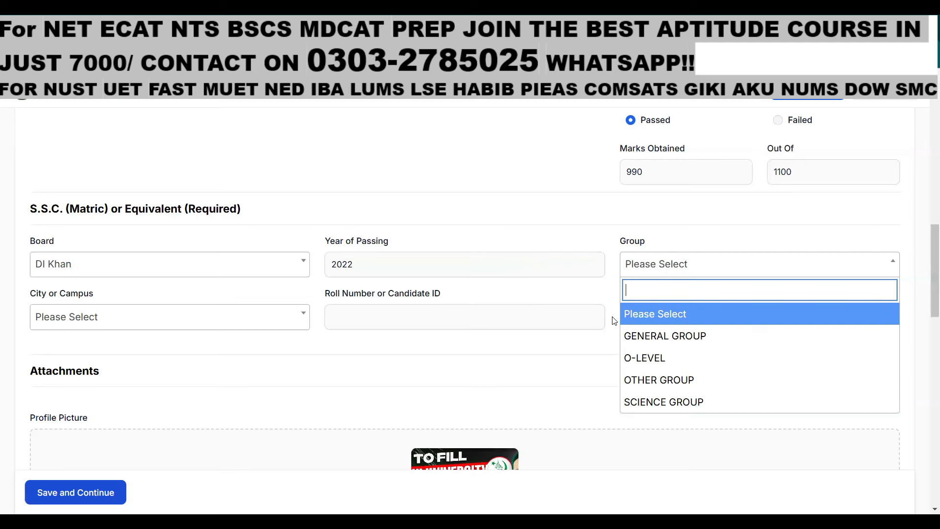
left_click(697, 401)
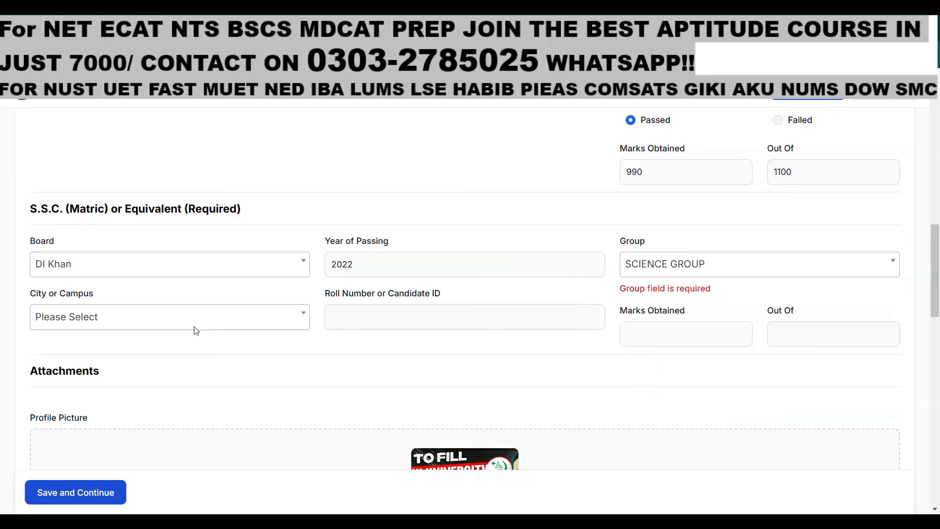
Choose Abbottabad (KPK), enter the S.S.C. roll number and 898 out of 1000 marks
left_click(179, 325)
left_click(164, 390)
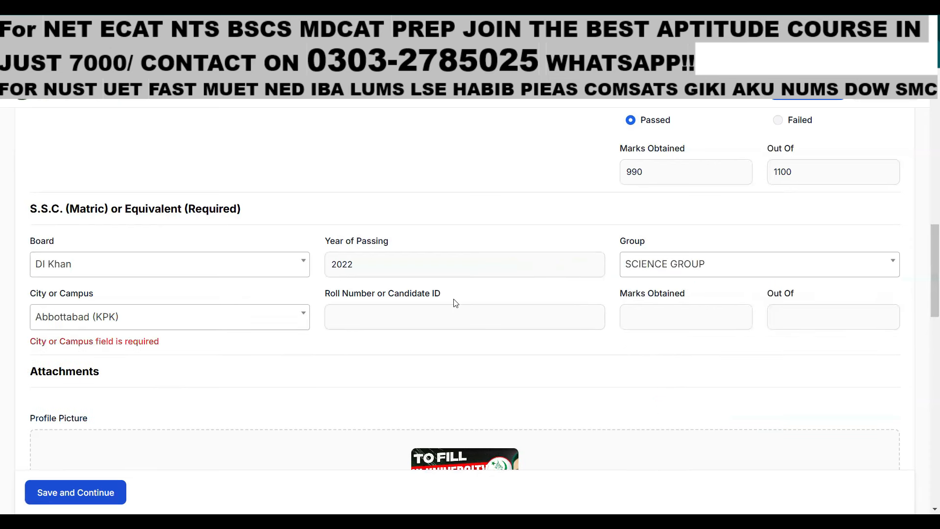
left_click(452, 311)
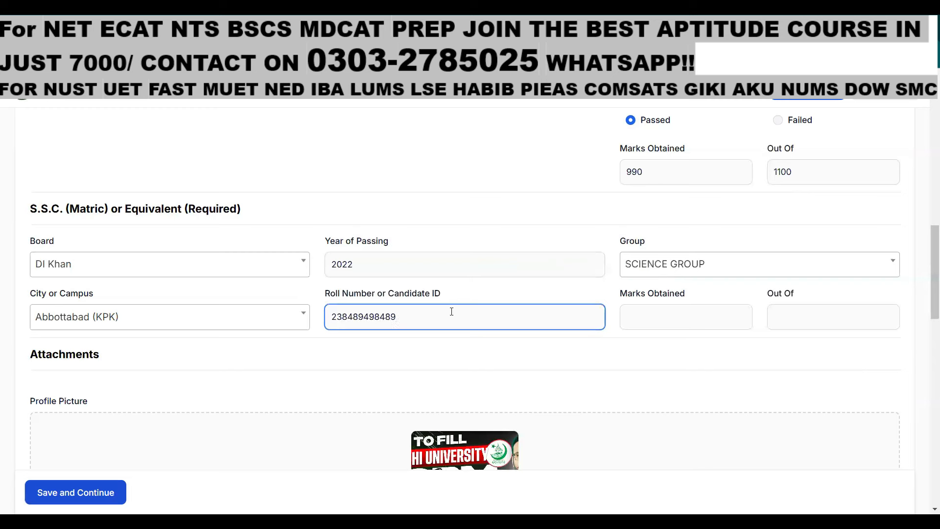
left_click(645, 317)
type("898")
left_click(778, 313)
type("1000")
scroll(636, 303, "down", 3)
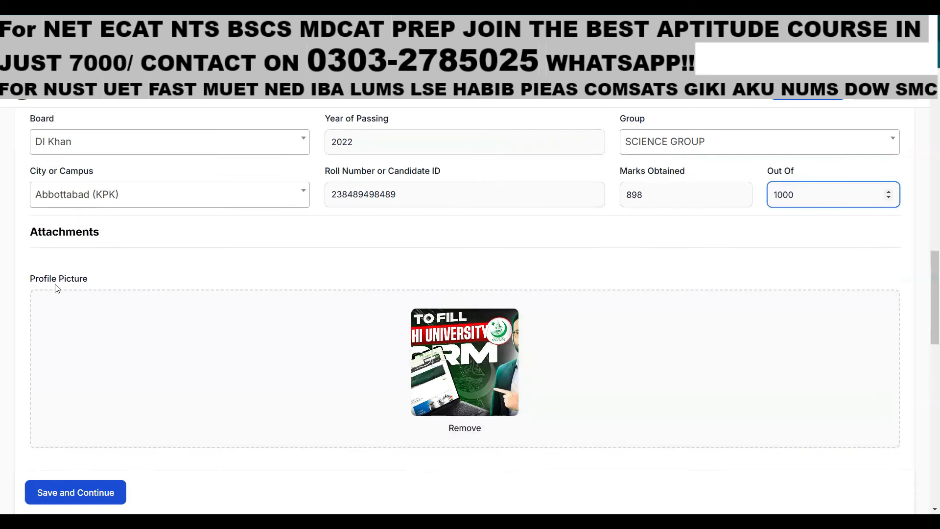
scroll(382, 269, "down", 3)
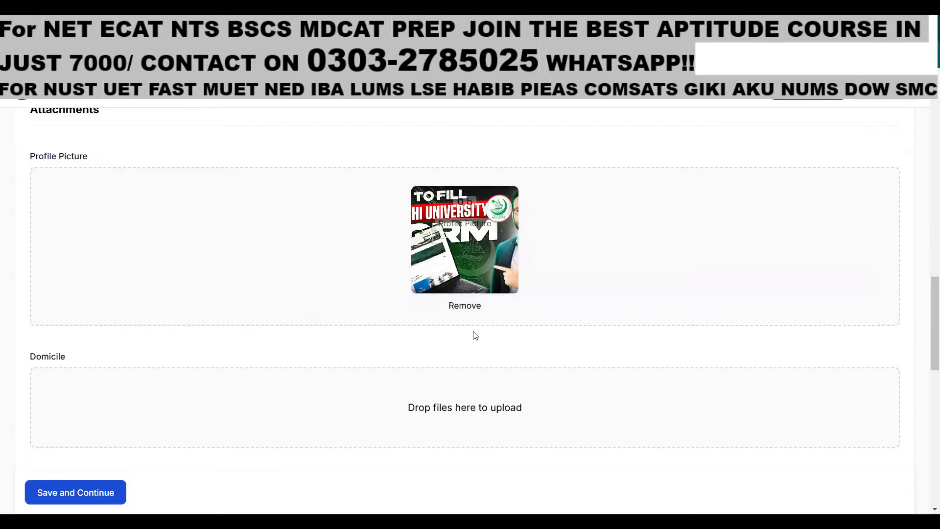
scroll(475, 335, "down", 3)
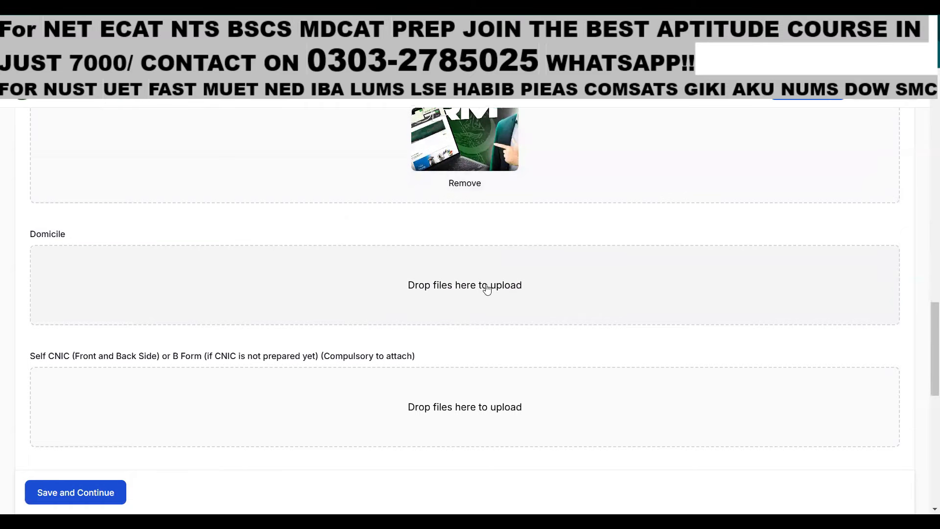
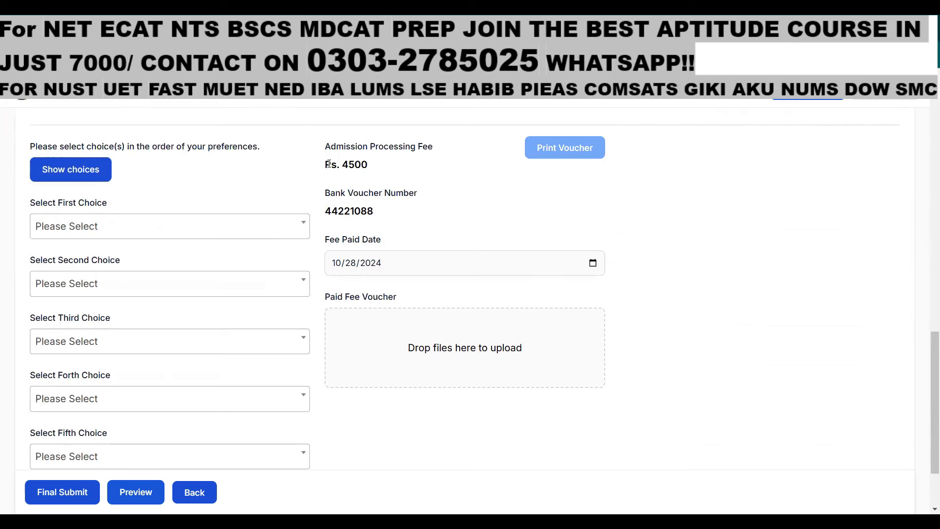
Open the printable Rs.4500 processing fee voucher with its bank, finance and student copies
left_click_drag(325, 162, 376, 165)
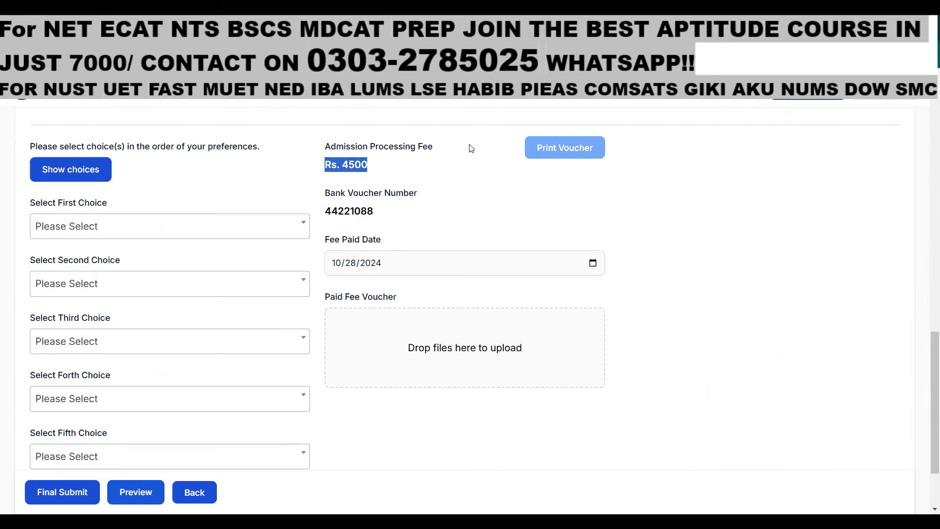
left_click(554, 146)
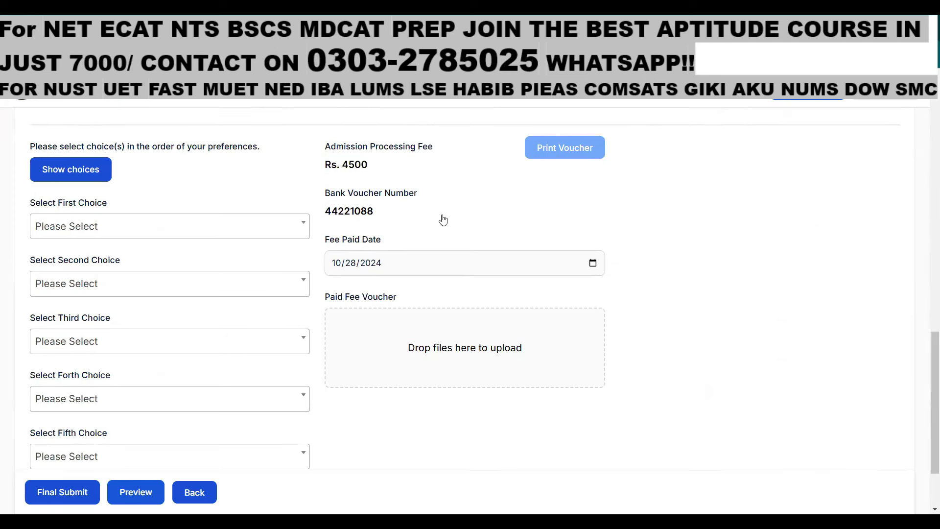
scroll(551, 329, "down", 3)
scroll(551, 323, "up", 3)
Cancel printing the fee voucher and return to the admission form
left_click(24, 352)
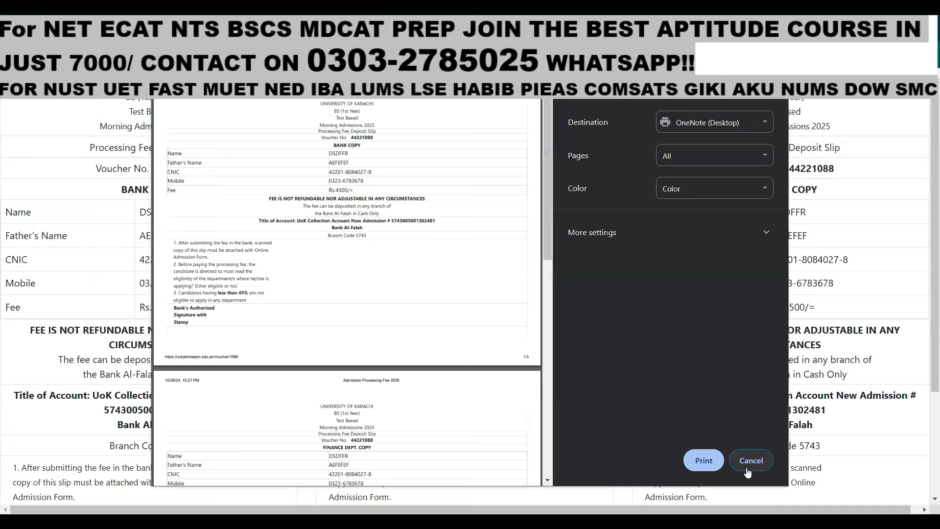
left_click(747, 470)
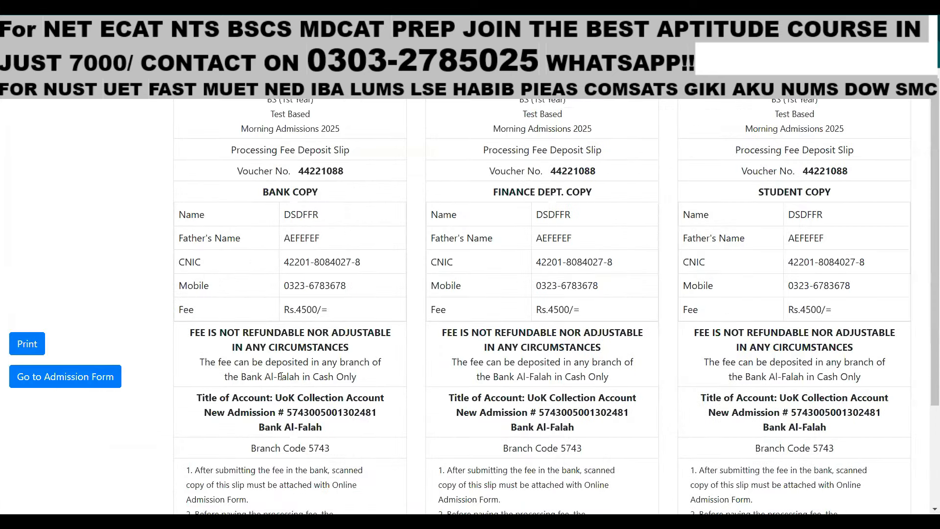
left_click_drag(252, 376, 385, 380)
left_click(70, 376)
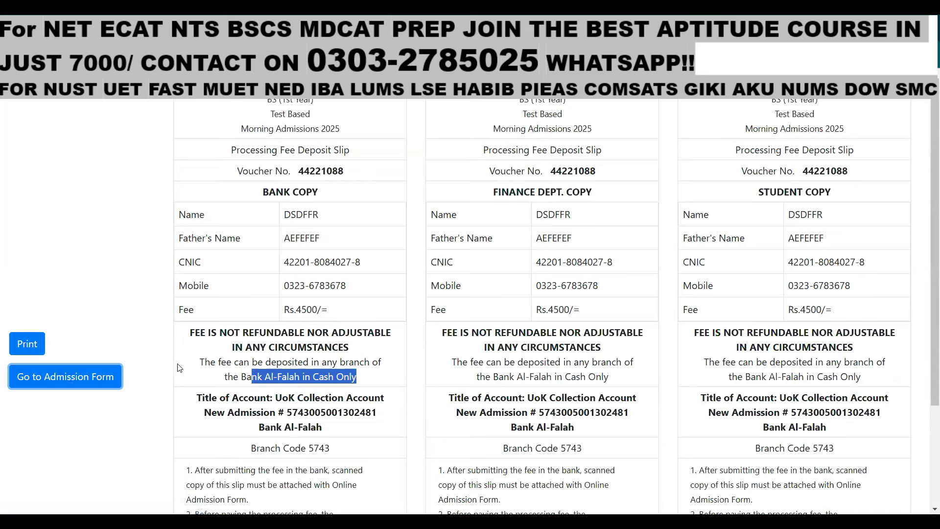
left_click(98, 378)
Set the first two program choices to COMPUTER SCIENCE (BSCS) and COMPUTER SCIENCE (BSSE)
scroll(420, 333, "down", 15)
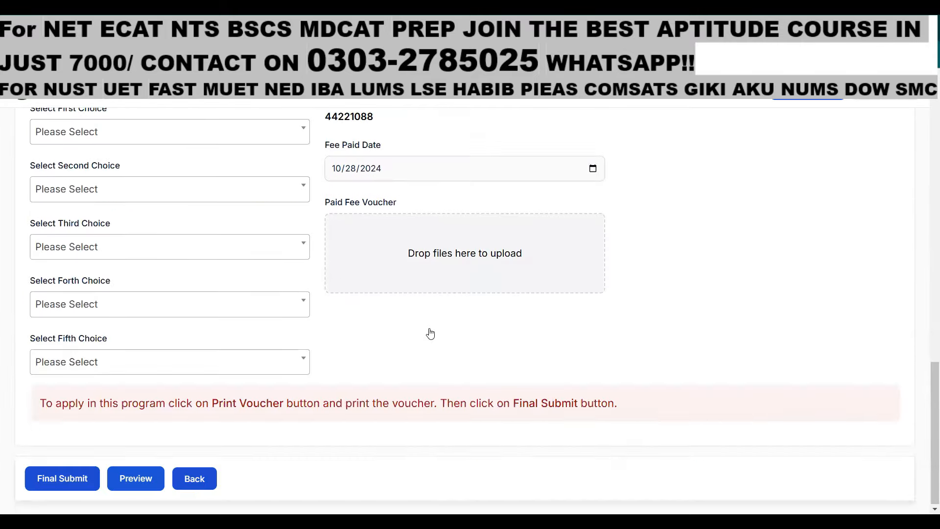
scroll(428, 331, "up", 3)
scroll(105, 331, "down", 1)
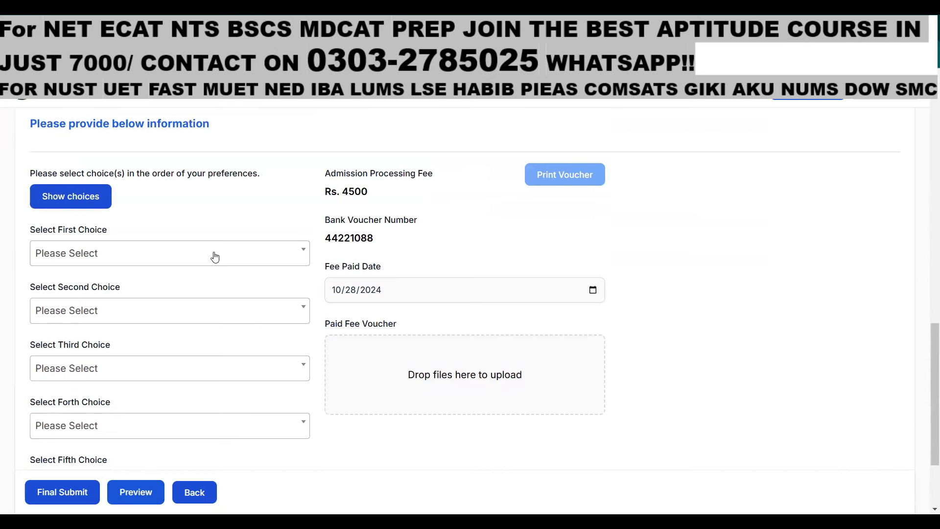
left_click(110, 260)
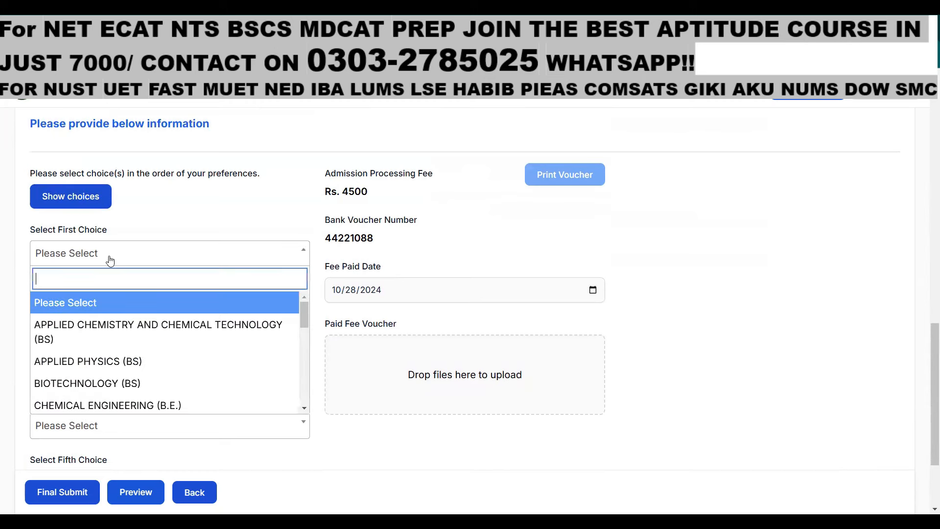
scroll(142, 350, "down", 5)
scroll(142, 352, "up", 2)
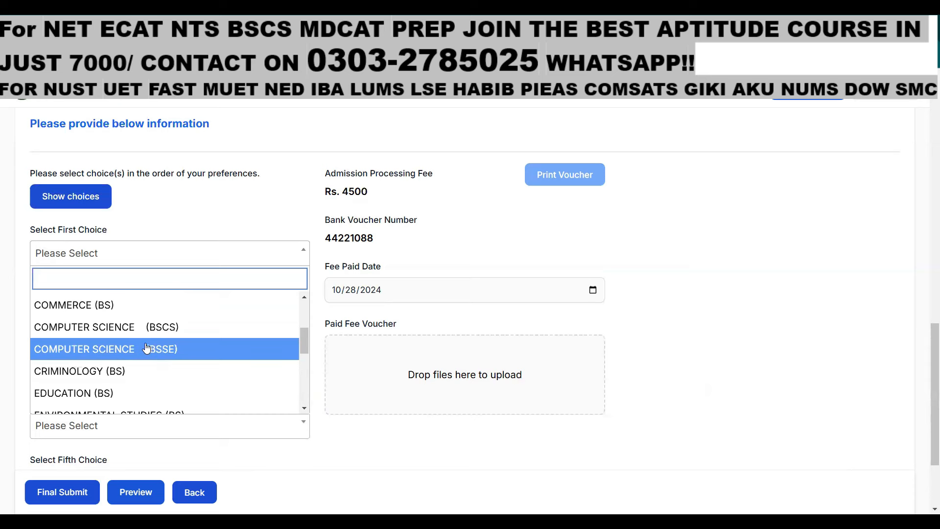
left_click(181, 351)
left_click(186, 306)
scroll(176, 431, "down", 5)
scroll(184, 417, "up", 3)
left_click(178, 447)
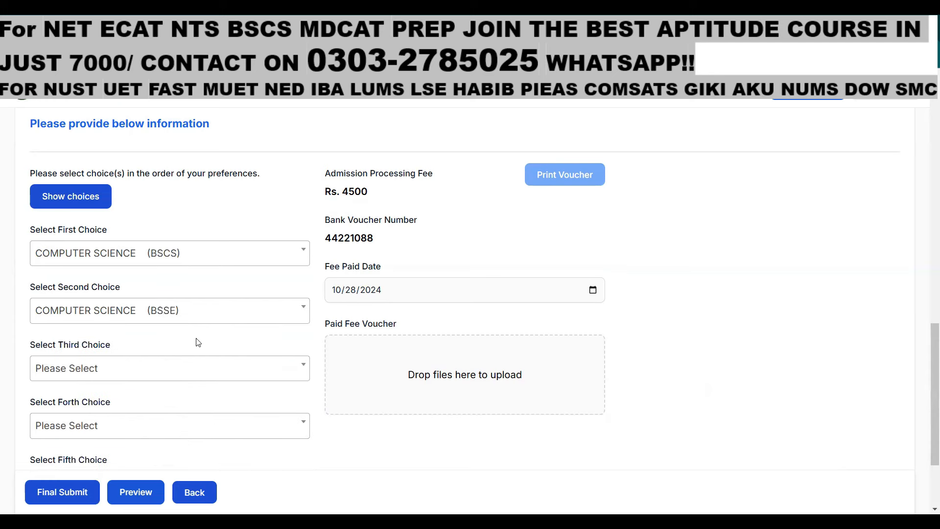
Set choices three to five to APPLIED PHYSICS (BS), CHEMICAL ENGINEERING (B.E.) and KARACHI UNIVERSITY BUSINESS SCHOOL (BBA)
left_click(175, 366)
left_click(183, 304)
left_click(183, 425)
left_click(185, 381)
scroll(185, 350, "down", 3)
left_click(165, 367)
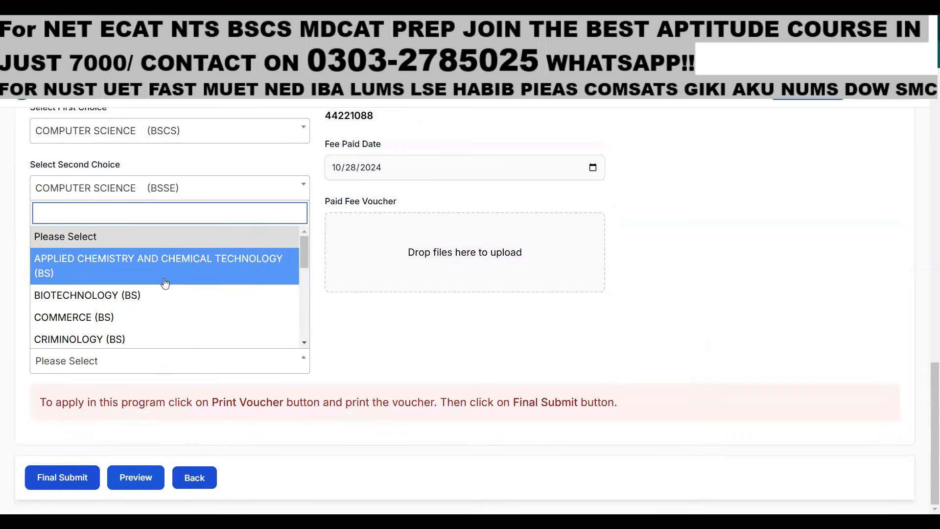
scroll(165, 284, "down", 5)
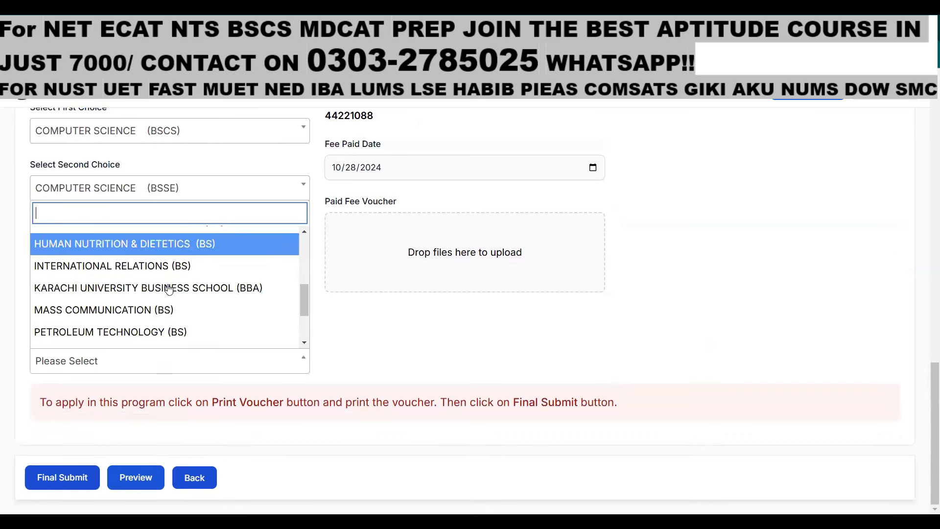
left_click(198, 289)
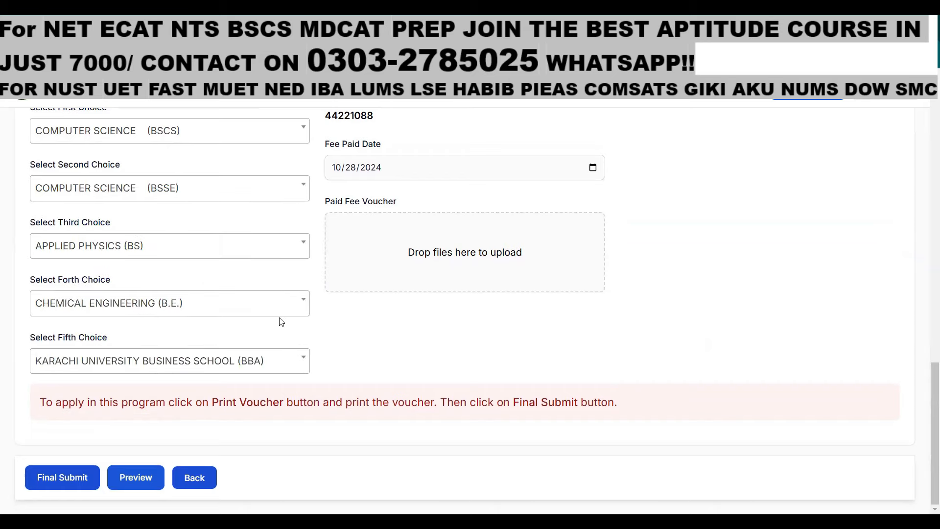
scroll(281, 323, "up", 3)
scroll(248, 343, "down", 3)
scroll(220, 273, "up", 3)
scroll(195, 209, "down", 1)
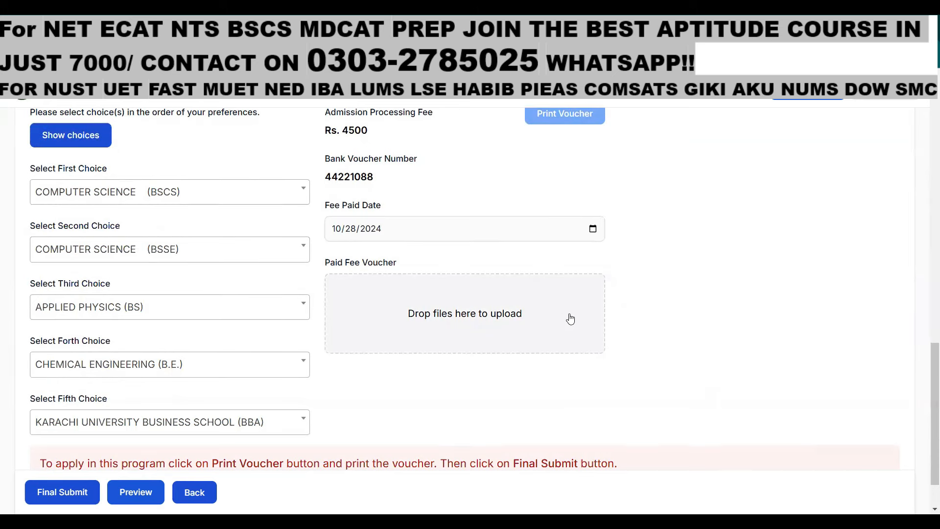
Keep 10/28/2024 as the fee paid date and upload the paid fee voucher image
left_click_drag(321, 208, 390, 206)
left_click(593, 229)
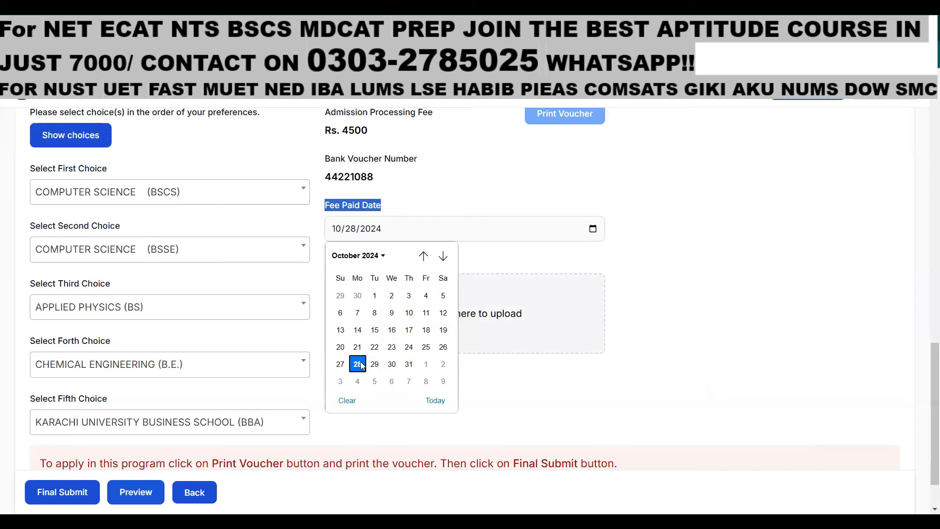
left_click(358, 364)
left_click(472, 307)
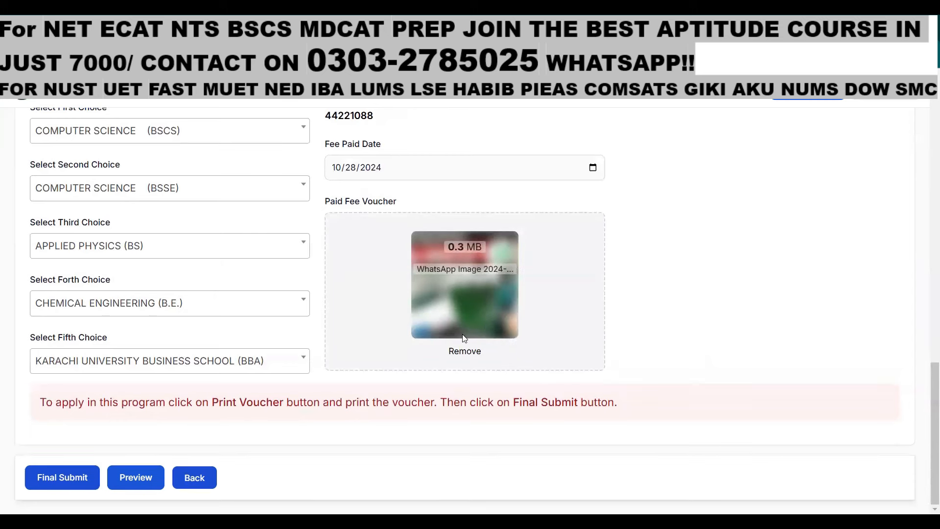
scroll(752, 235, "up", 5)
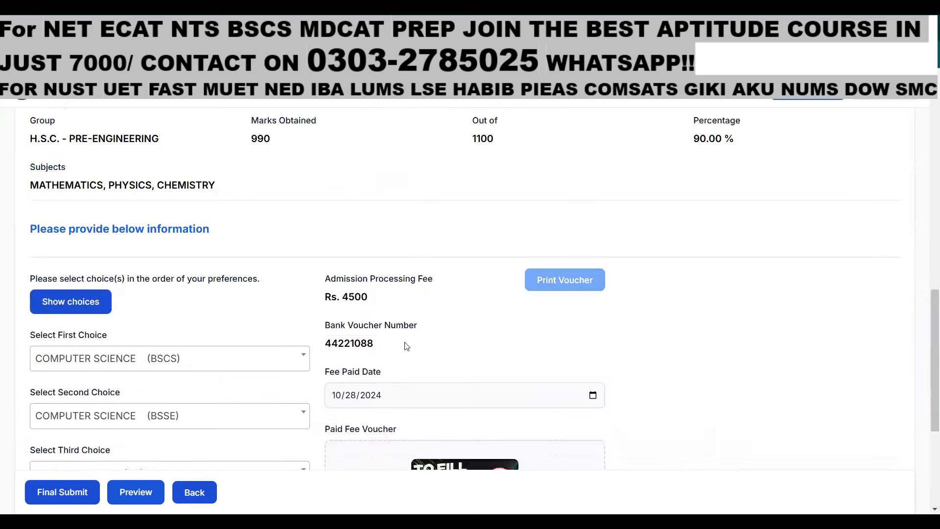
scroll(406, 346, "down", 5)
Final-submit the admission form, confirm it, and read the document verification notice
left_click(58, 483)
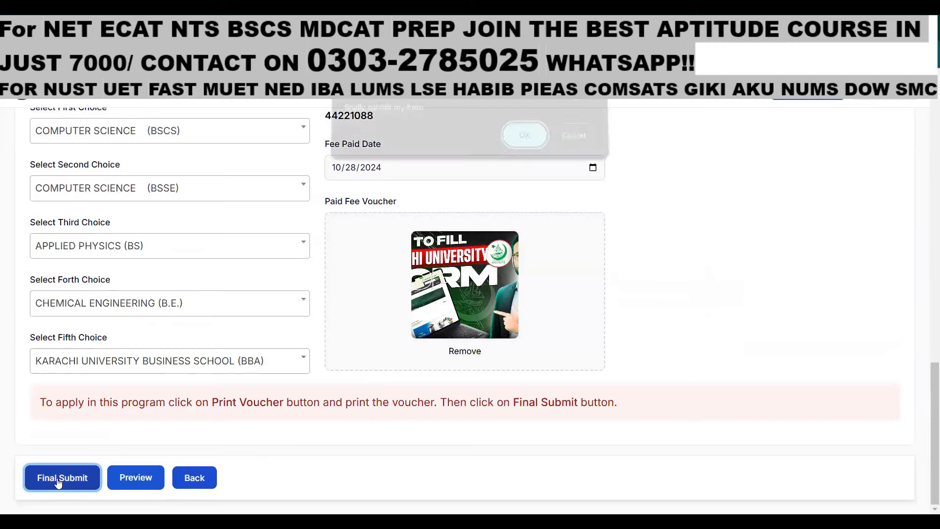
left_click(533, 149)
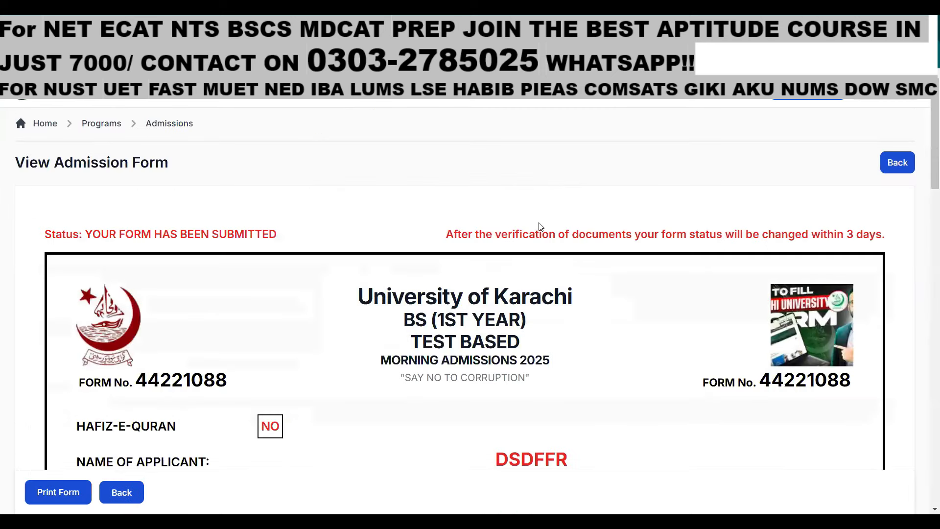
left_click_drag(444, 235, 756, 227)
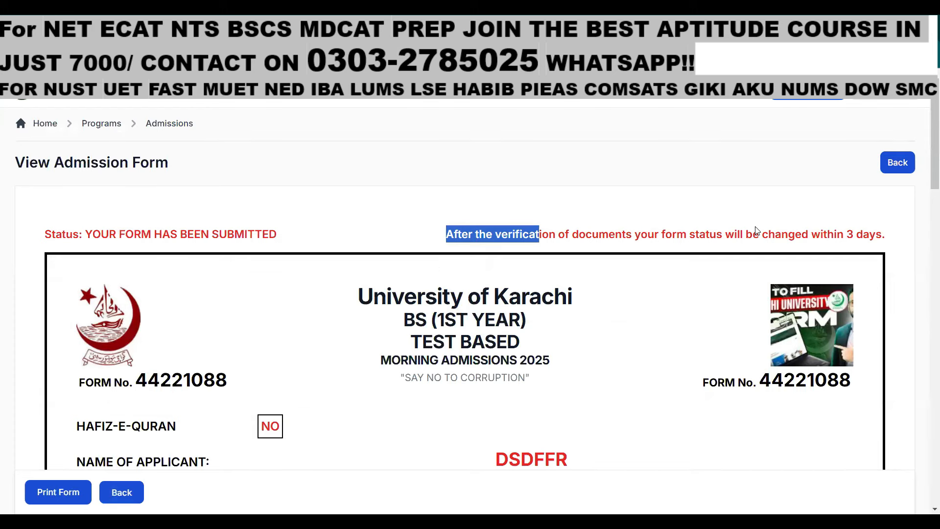
left_click_drag(444, 236, 821, 229)
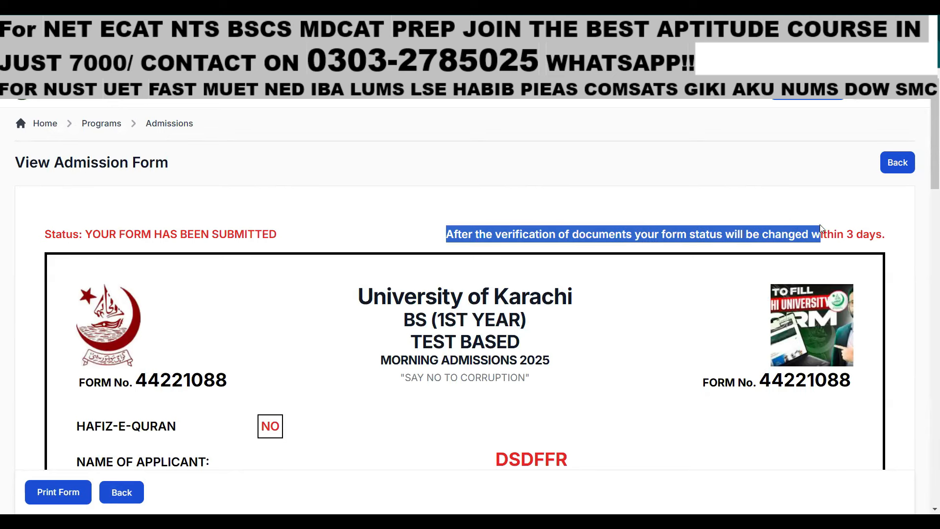
Review the submitted BS (1st Year) form and go back to the dashboard
scroll(854, 389, "down", 1)
scroll(857, 390, "up", 1)
scroll(862, 392, "down", 8)
scroll(477, 350, "down", 10)
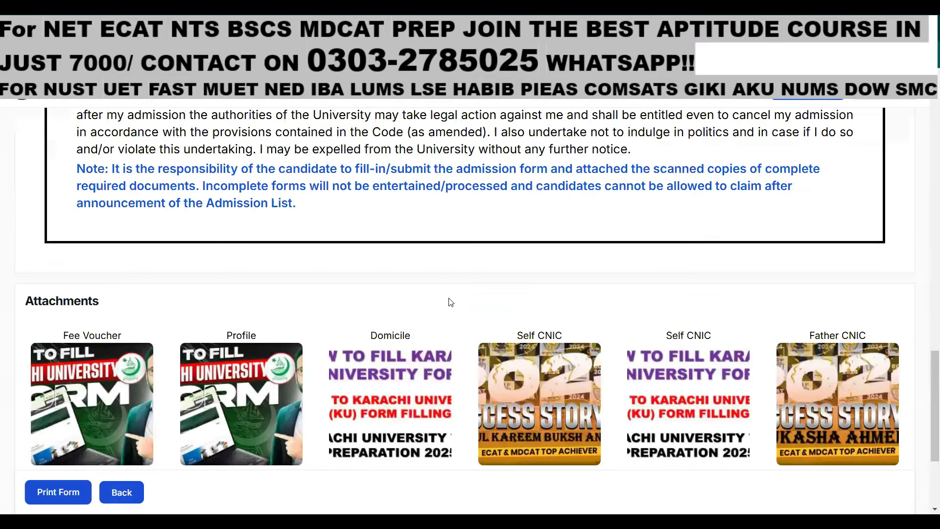
scroll(451, 302, "up", 15)
scroll(450, 298, "up", 1)
left_click(121, 492)
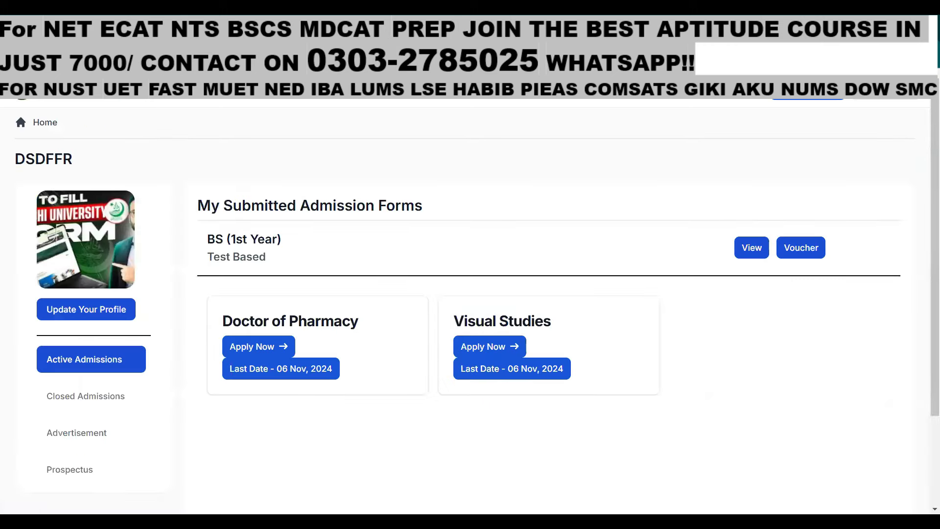